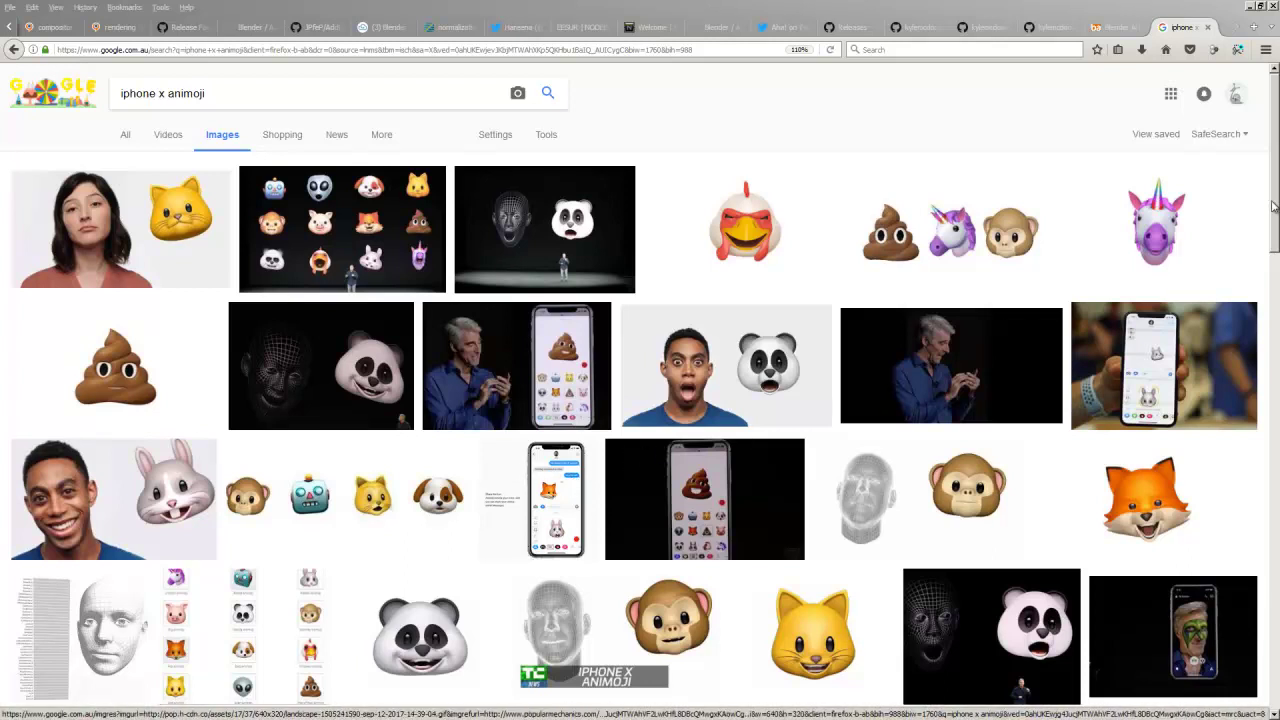
Browse the 'iphone x animoji' Google Images results, then restore Firefox out of full screen
{"action": "left_click_drag", "start_coordinate": [1273, 204], "coordinate": [1272, 210]}
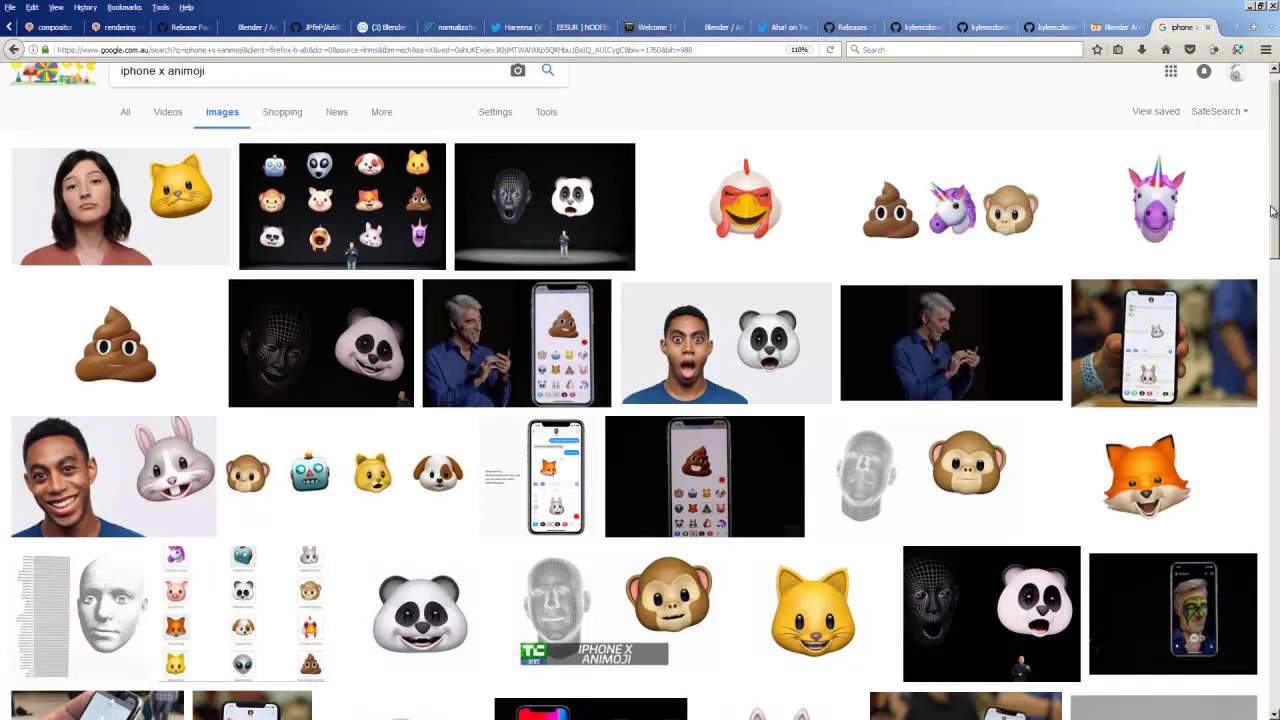
{"action": "scroll", "coordinate": [1063, 244], "scroll_direction": "up", "scroll_amount": 1}
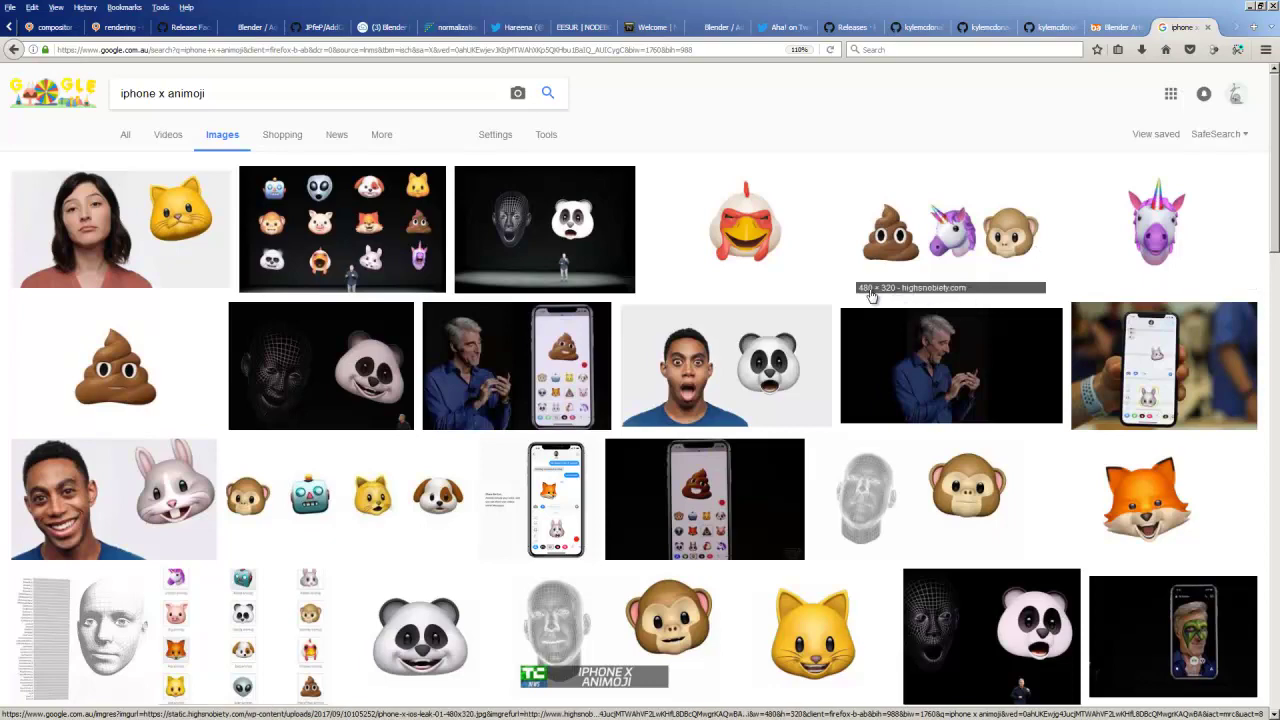
{"action": "scroll", "coordinate": [780, 290], "scroll_direction": "down", "scroll_amount": 2}
{"action": "scroll", "coordinate": [674, 230], "scroll_direction": "up", "scroll_amount": 2}
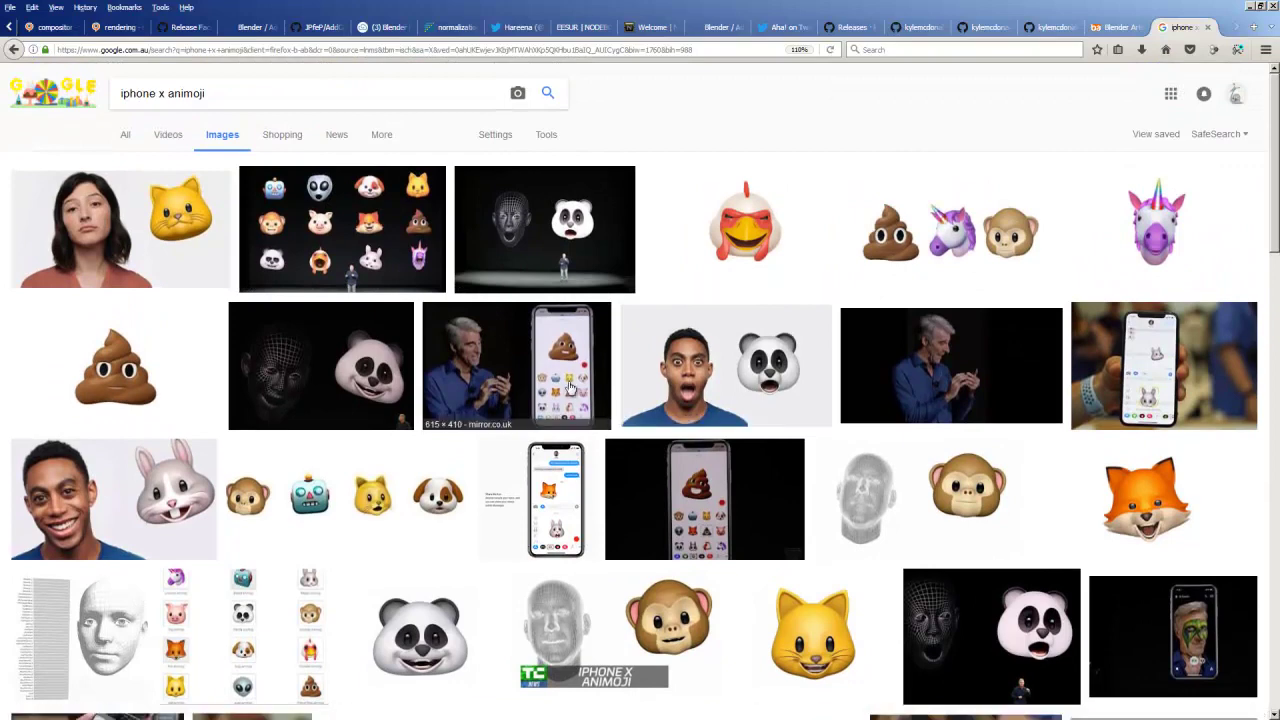
{"action": "scroll", "coordinate": [740, 300], "scroll_direction": "down", "scroll_amount": 2}
{"action": "scroll", "coordinate": [780, 344], "scroll_direction": "up", "scroll_amount": 2}
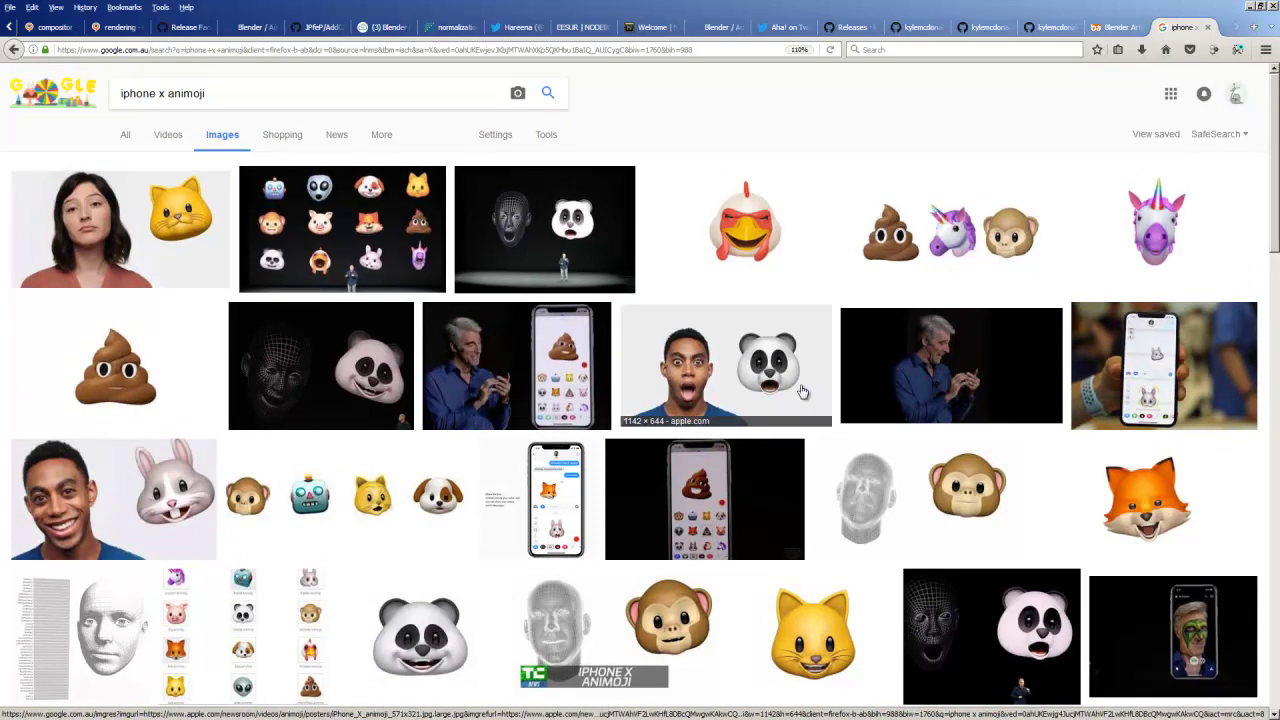
{"action": "scroll", "coordinate": [830, 440], "scroll_direction": "down", "scroll_amount": 2}
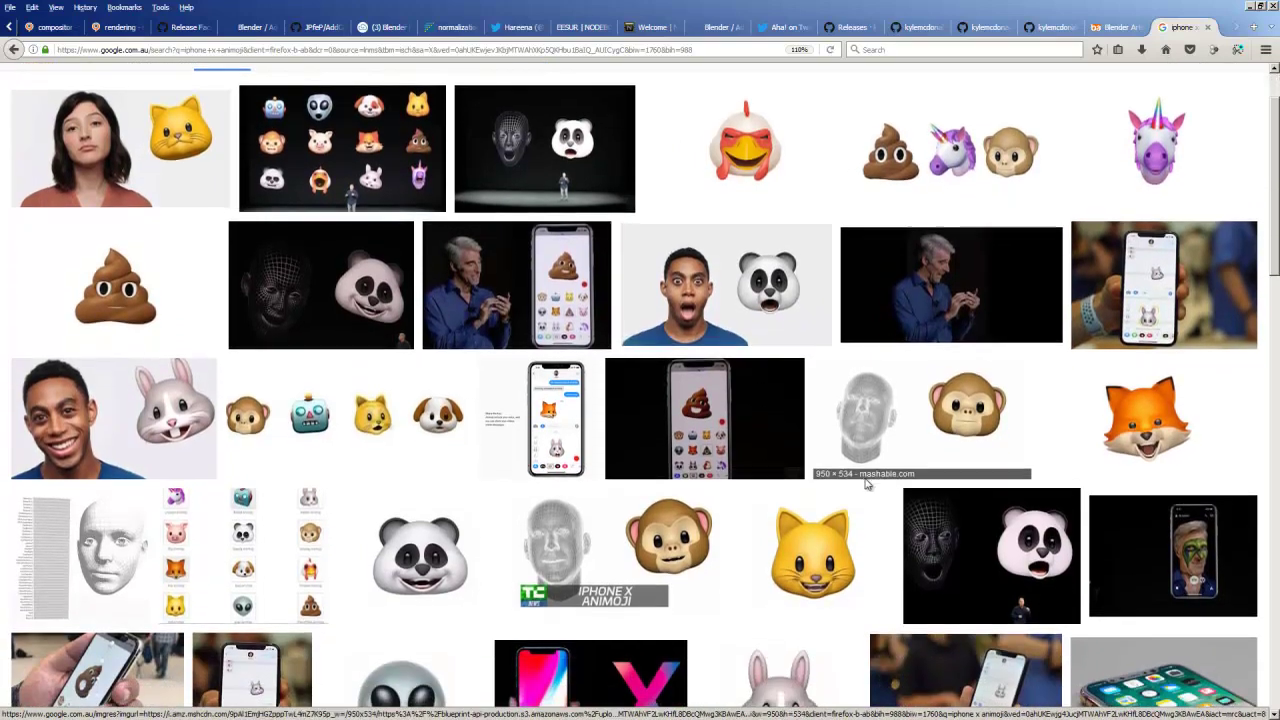
{"action": "scroll", "coordinate": [868, 486], "scroll_direction": "down", "scroll_amount": 2}
{"action": "scroll", "coordinate": [868, 486], "scroll_direction": "down", "scroll_amount": 2}
{"action": "scroll", "coordinate": [718, 497], "scroll_direction": "up", "scroll_amount": 2}
{"action": "scroll", "coordinate": [646, 451], "scroll_direction": "up", "scroll_amount": 1}
{"action": "scroll", "coordinate": [638, 478], "scroll_direction": "down", "scroll_amount": 1}
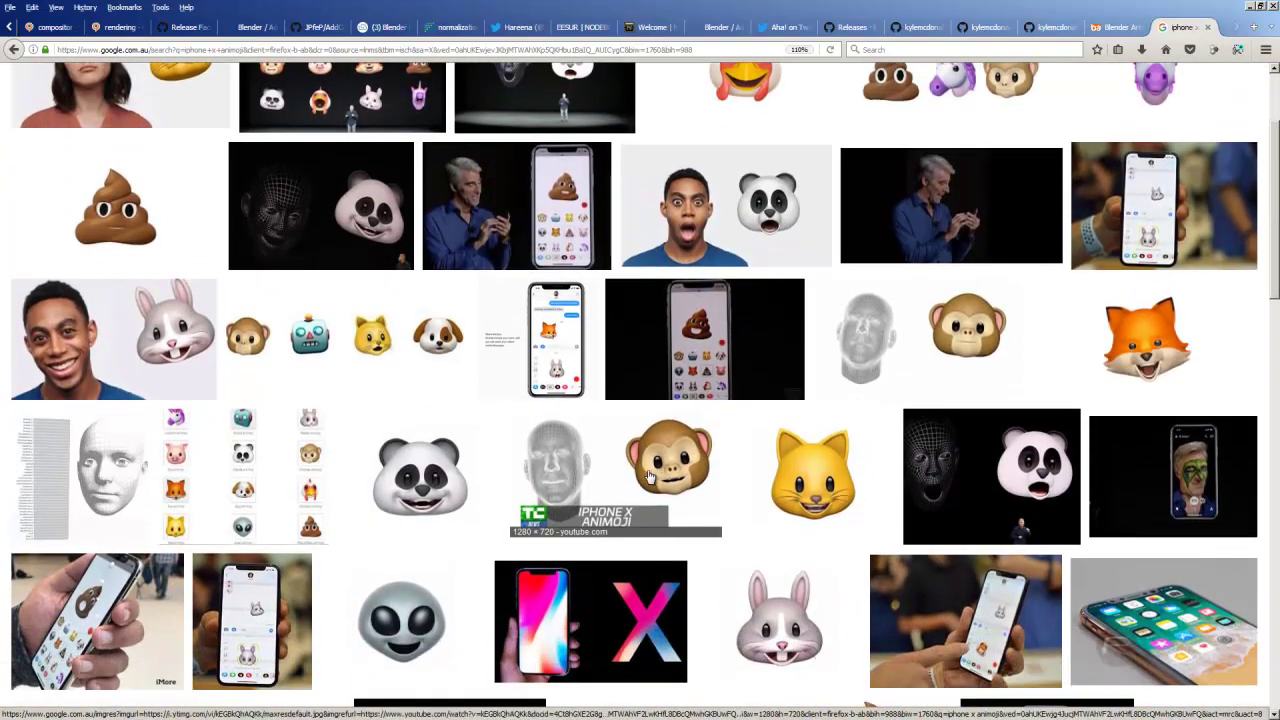
{"action": "scroll", "coordinate": [692, 482], "scroll_direction": "down", "scroll_amount": 2}
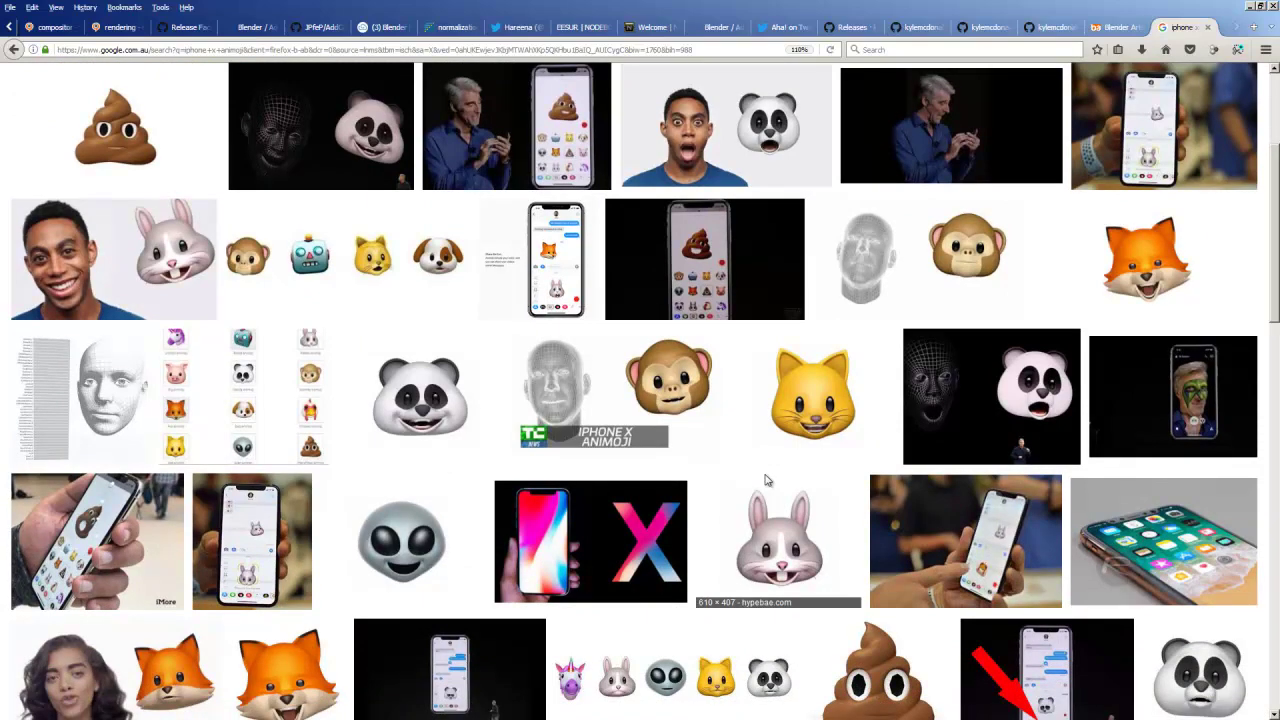
{"action": "scroll", "coordinate": [790, 470], "scroll_direction": "down", "scroll_amount": 3}
{"action": "scroll", "coordinate": [846, 432], "scroll_direction": "up", "scroll_amount": 3}
{"action": "scroll", "coordinate": [853, 435], "scroll_direction": "down", "scroll_amount": 8}
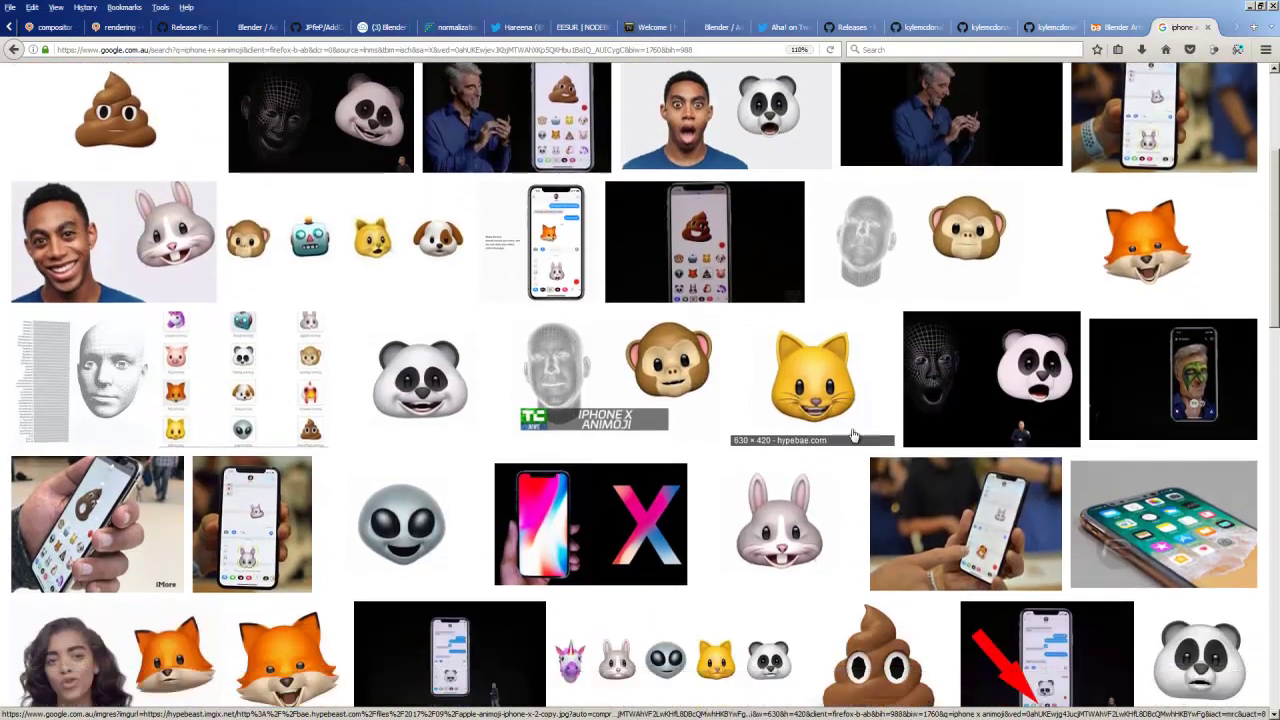
{"action": "scroll", "coordinate": [858, 450], "scroll_direction": "down", "scroll_amount": 3}
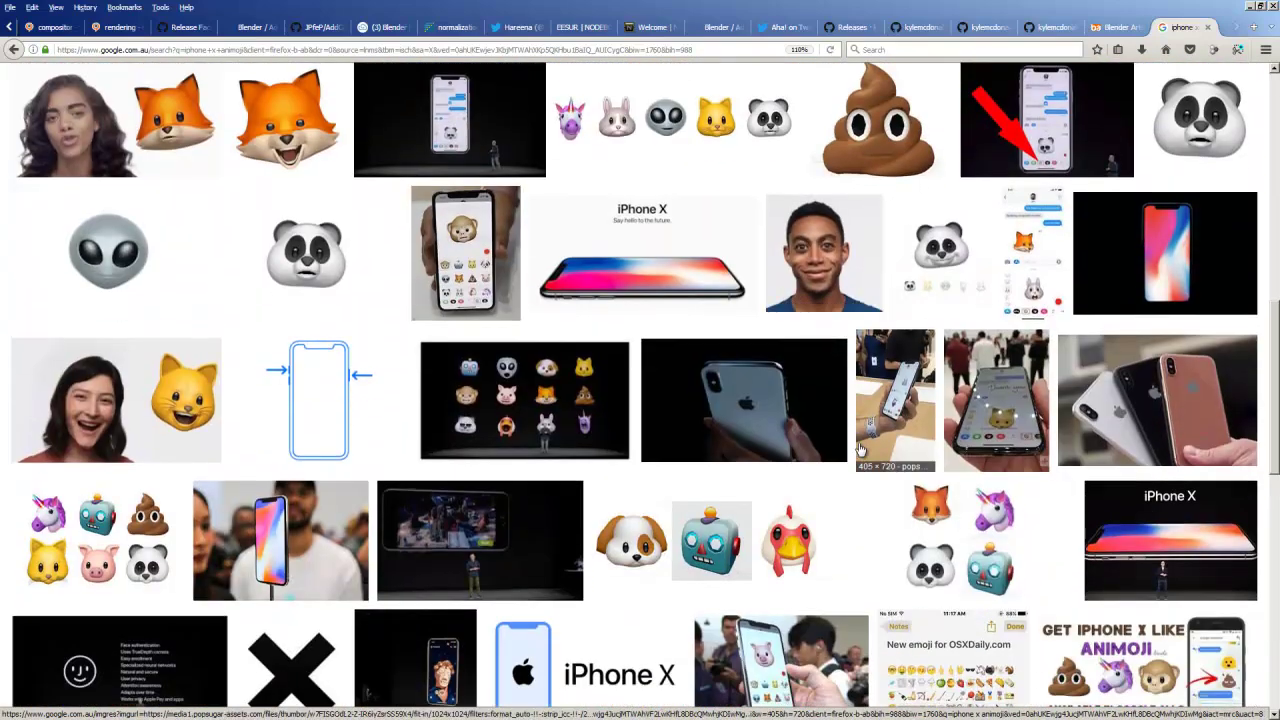
{"action": "scroll", "coordinate": [860, 450], "scroll_direction": "up", "scroll_amount": 5}
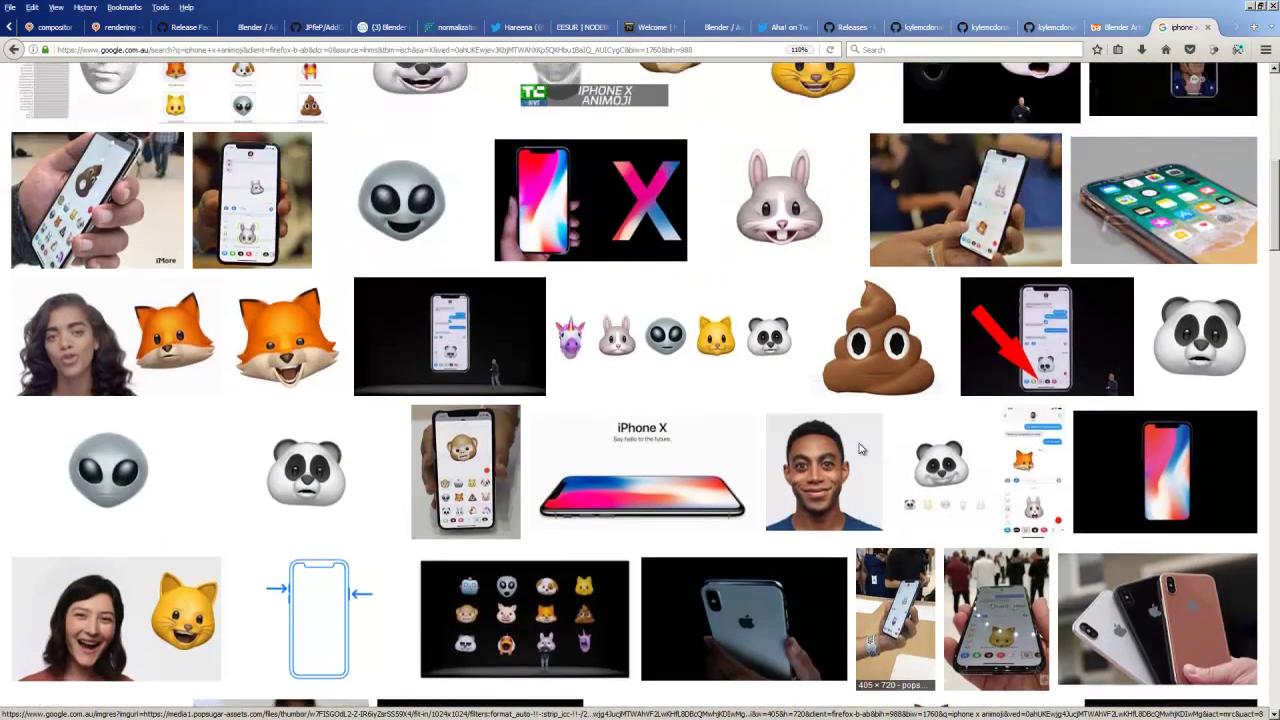
{"action": "scroll", "coordinate": [830, 425], "scroll_direction": "up", "scroll_amount": 8}
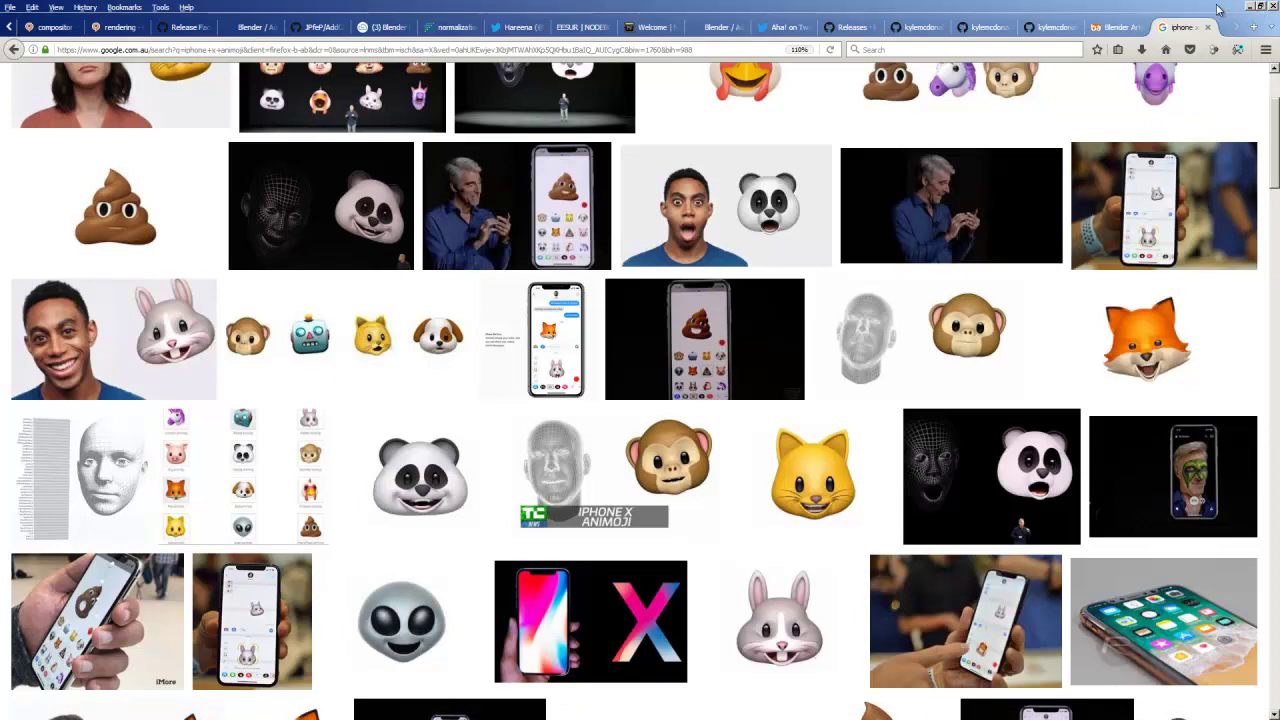
{"action": "left_click", "coordinate": [1259, 7]}
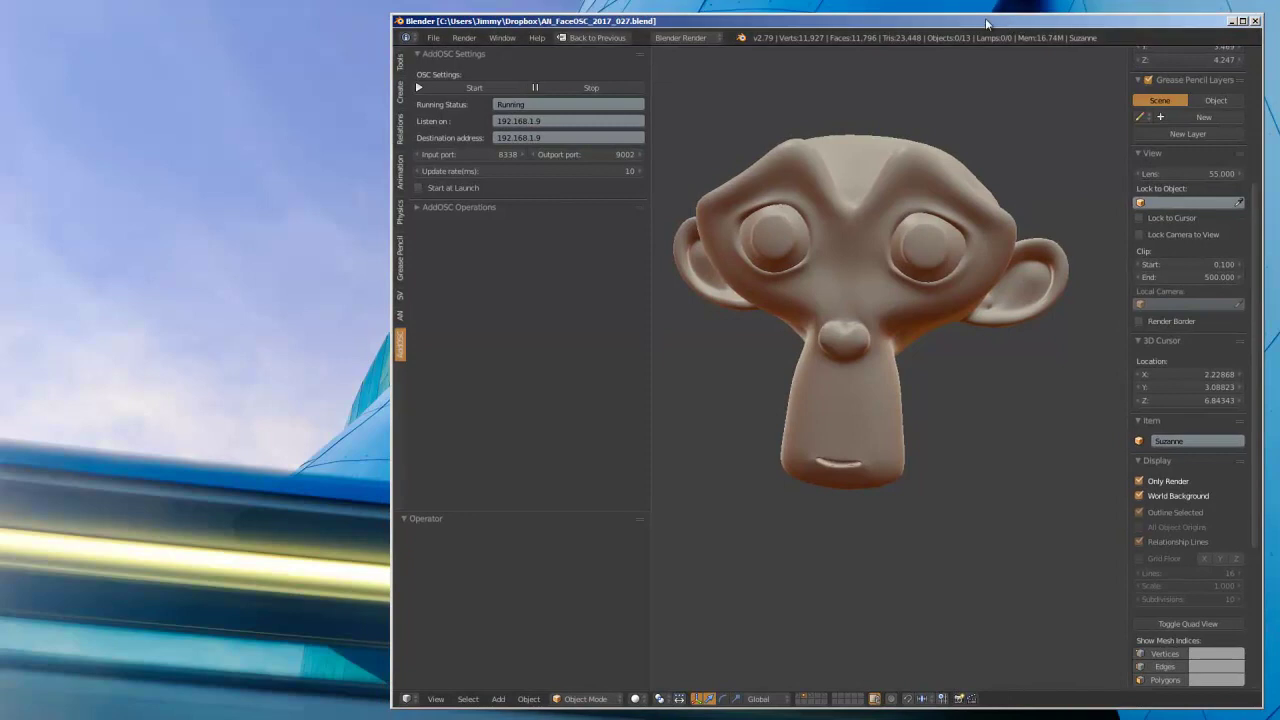
Bring the Blender window with the Suzanne scene to the front and nudge it up slightly
{"action": "left_click_drag", "start_coordinate": [986, 22], "coordinate": [986, 22]}
{"action": "left_click_drag", "start_coordinate": [896, 24], "coordinate": [902, 12]}
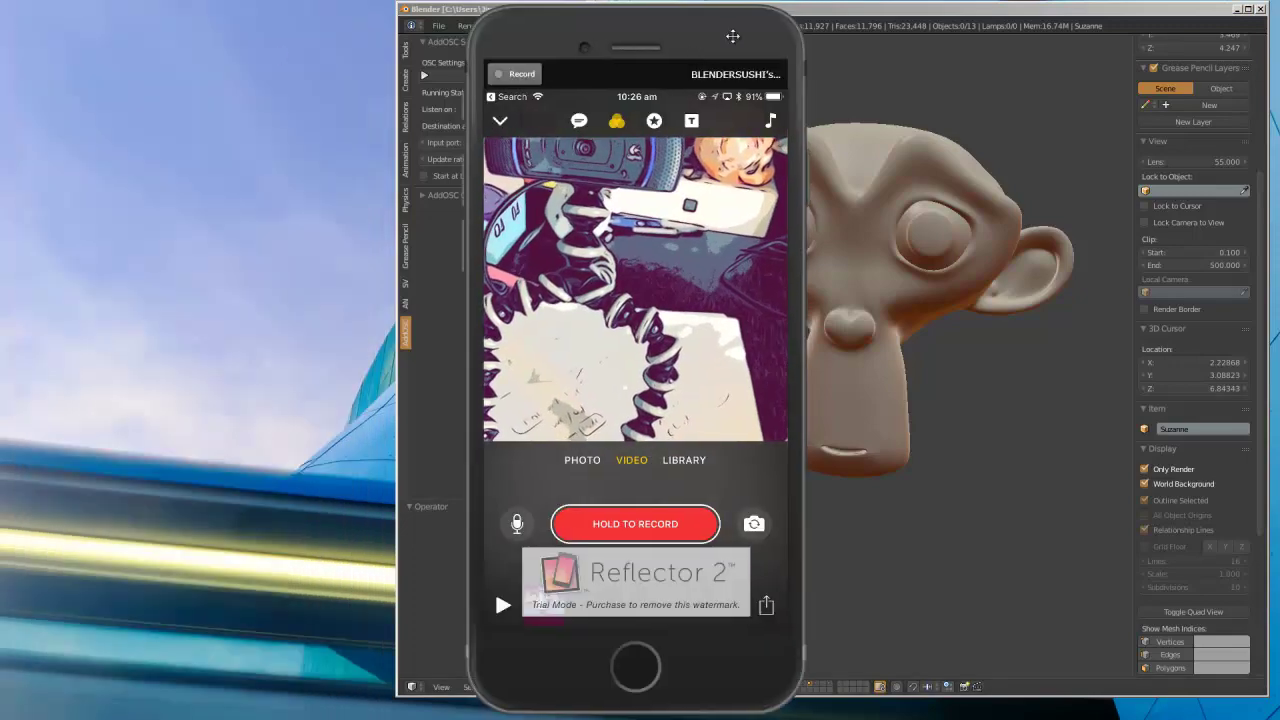
Move the Reflector 2 iPhone mirror to the far left, clear of Blender's AddOSC settings
{"action": "left_click_drag", "start_coordinate": [729, 36], "coordinate": [496, 41]}
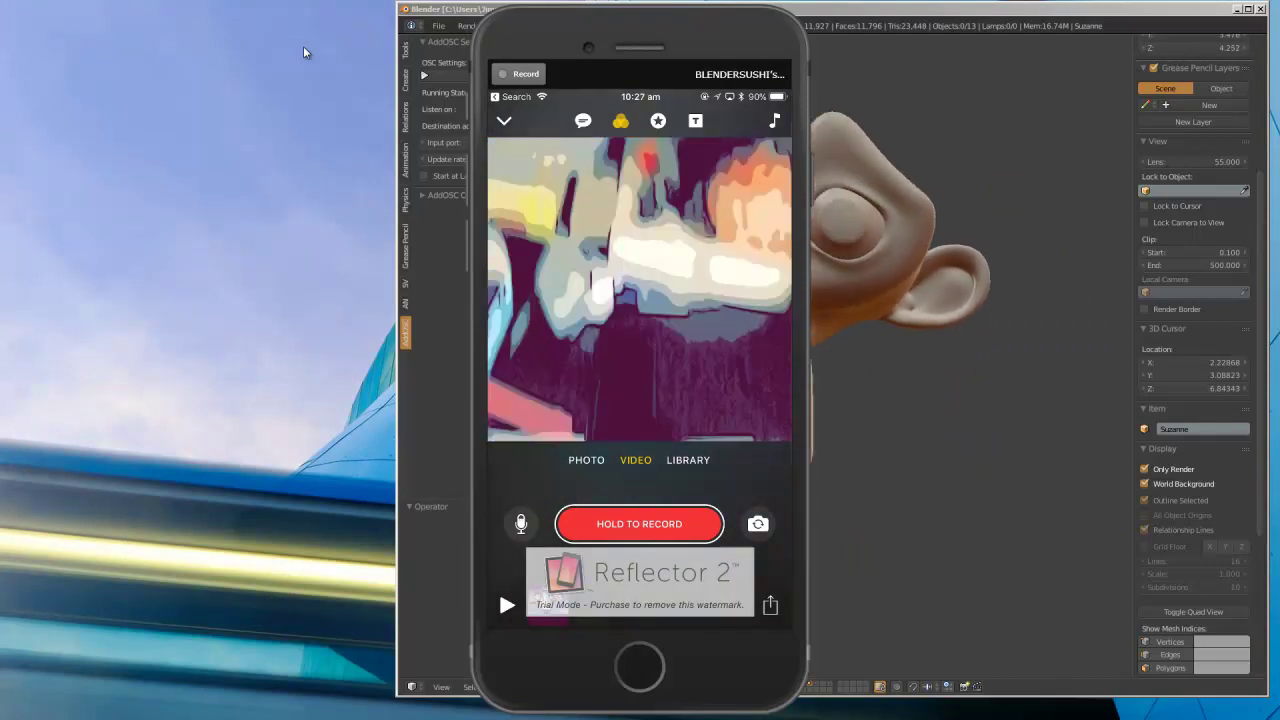
{"action": "left_click_drag", "start_coordinate": [725, 29], "coordinate": [311, 30]}
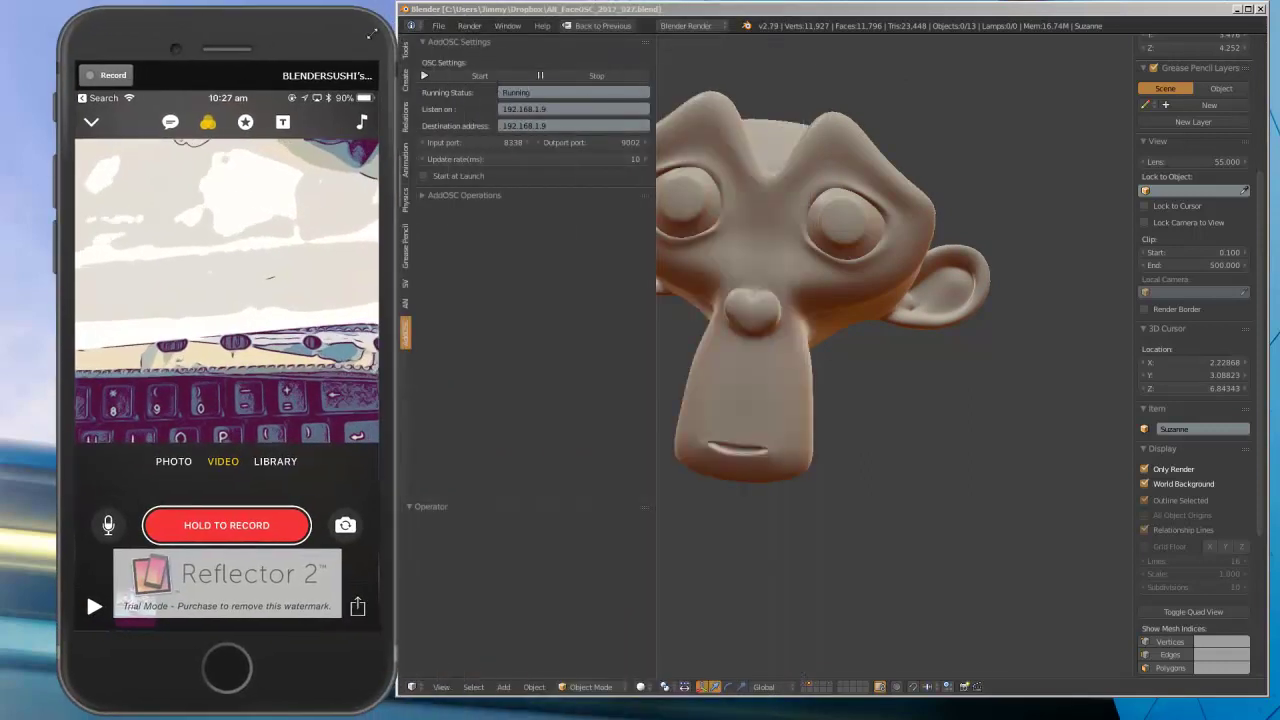
Activate Blender's 3D View and close the tool shelf holding AddOSC settings with T
{"action": "left_click", "coordinate": [657, 74]}
{"action": "key", "text": "t"}
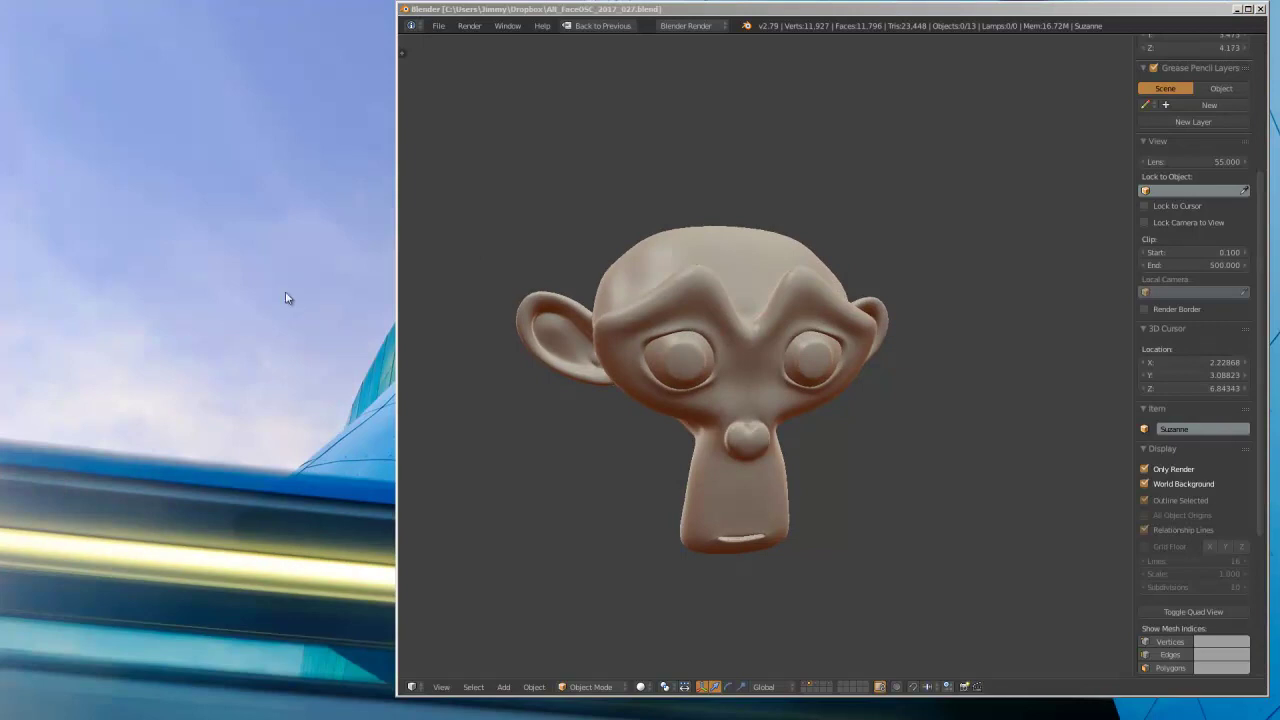
Maximise Blender and leave the fullscreen 3D View via Back to Previous
{"action": "double_click", "coordinate": [566, 13]}
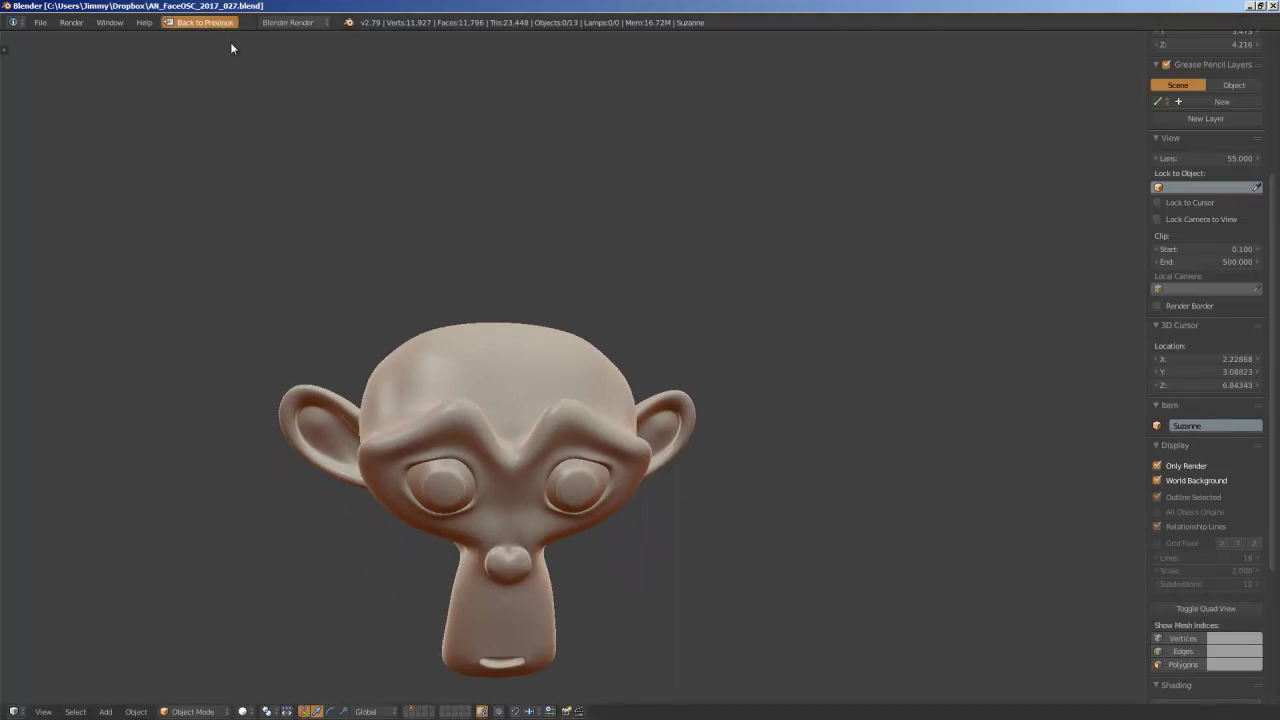
{"action": "left_click", "coordinate": [212, 23]}
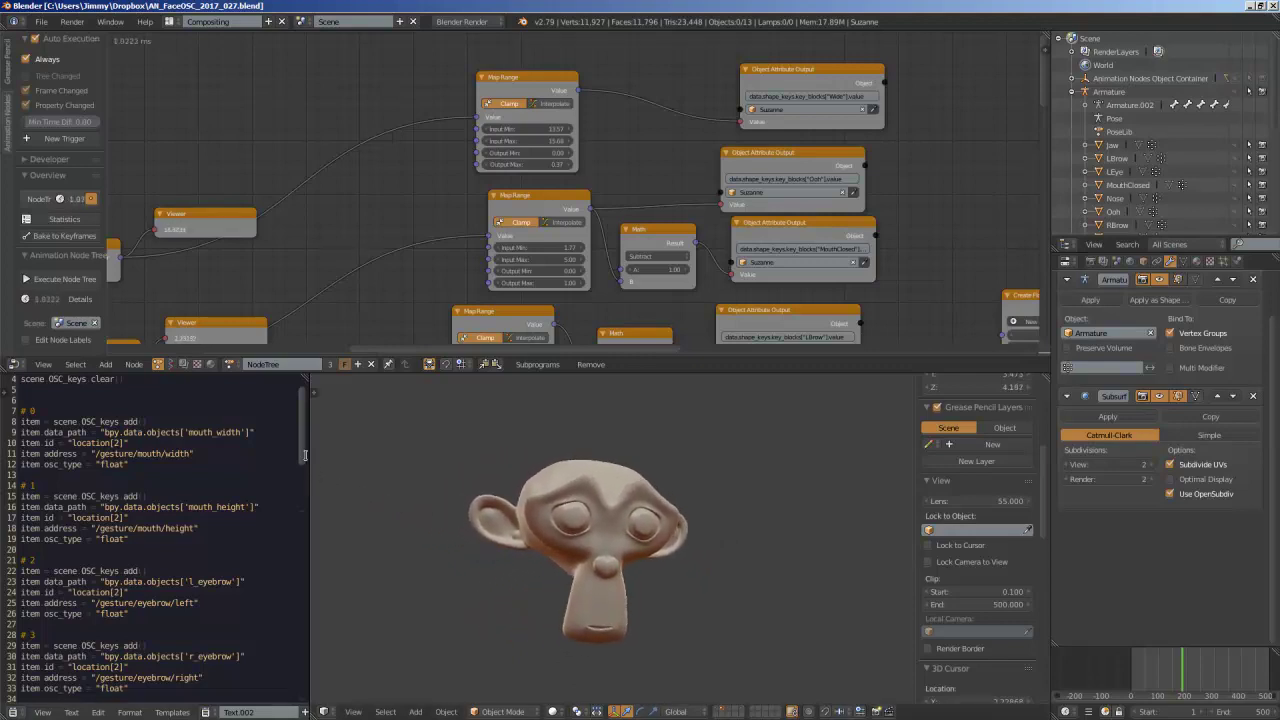
{"action": "left_click_drag", "start_coordinate": [309, 455], "coordinate": [322, 455]}
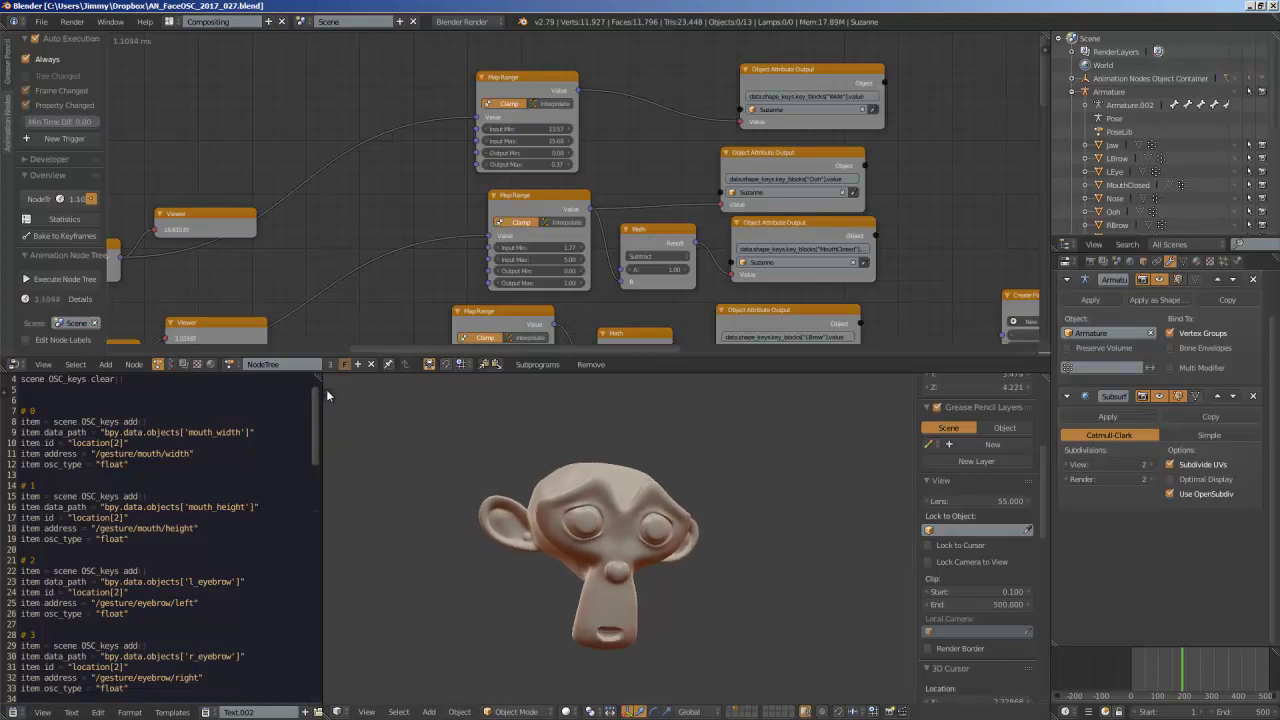
{"action": "left_click", "coordinate": [327, 386]}
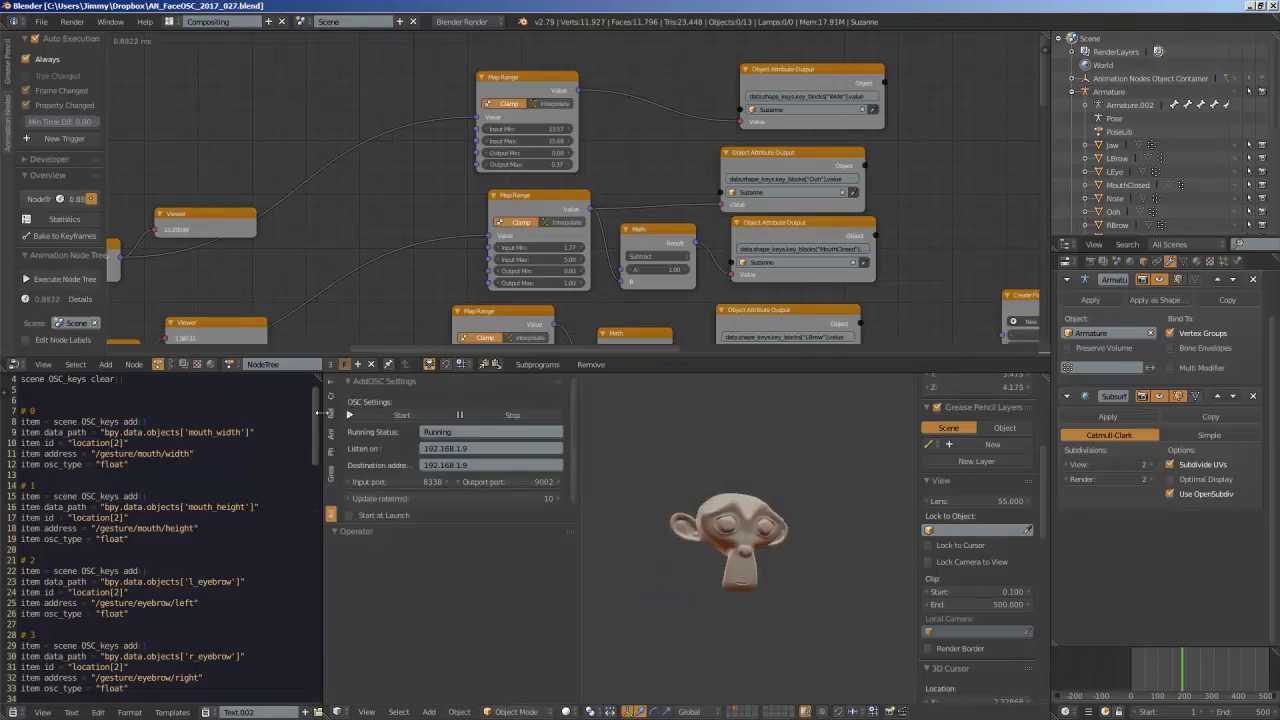
{"action": "left_click_drag", "start_coordinate": [309, 412], "coordinate": [289, 412]}
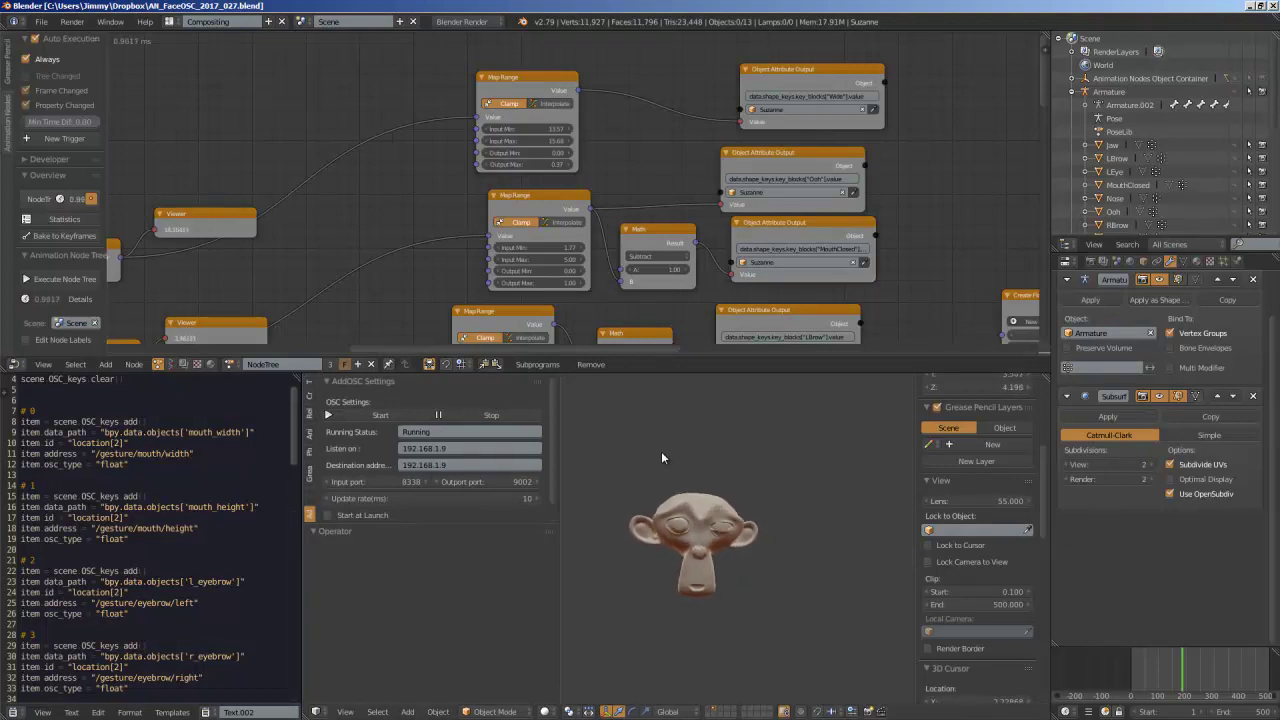
{"action": "scroll", "coordinate": [317, 167], "scroll_direction": "down", "scroll_amount": 3}
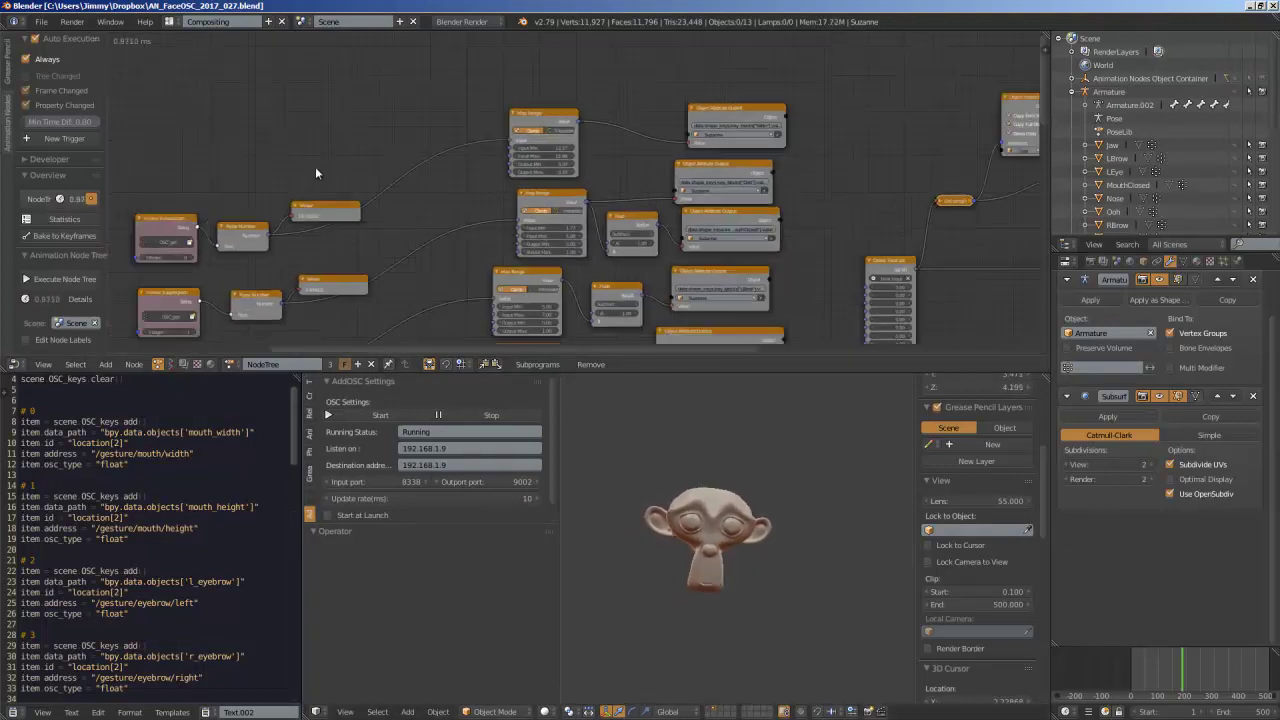
{"action": "scroll", "coordinate": [347, 127], "scroll_direction": "down", "scroll_amount": 6}
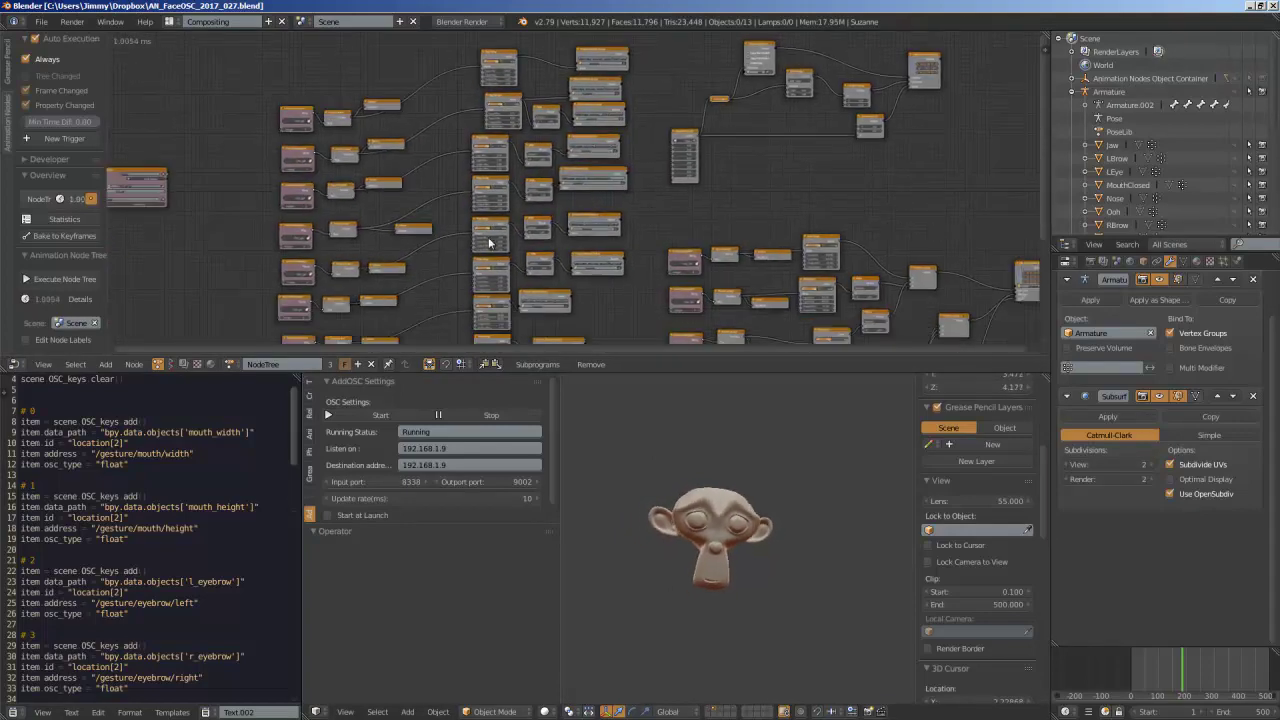
{"action": "scroll", "coordinate": [603, 213], "scroll_direction": "down", "scroll_amount": 2}
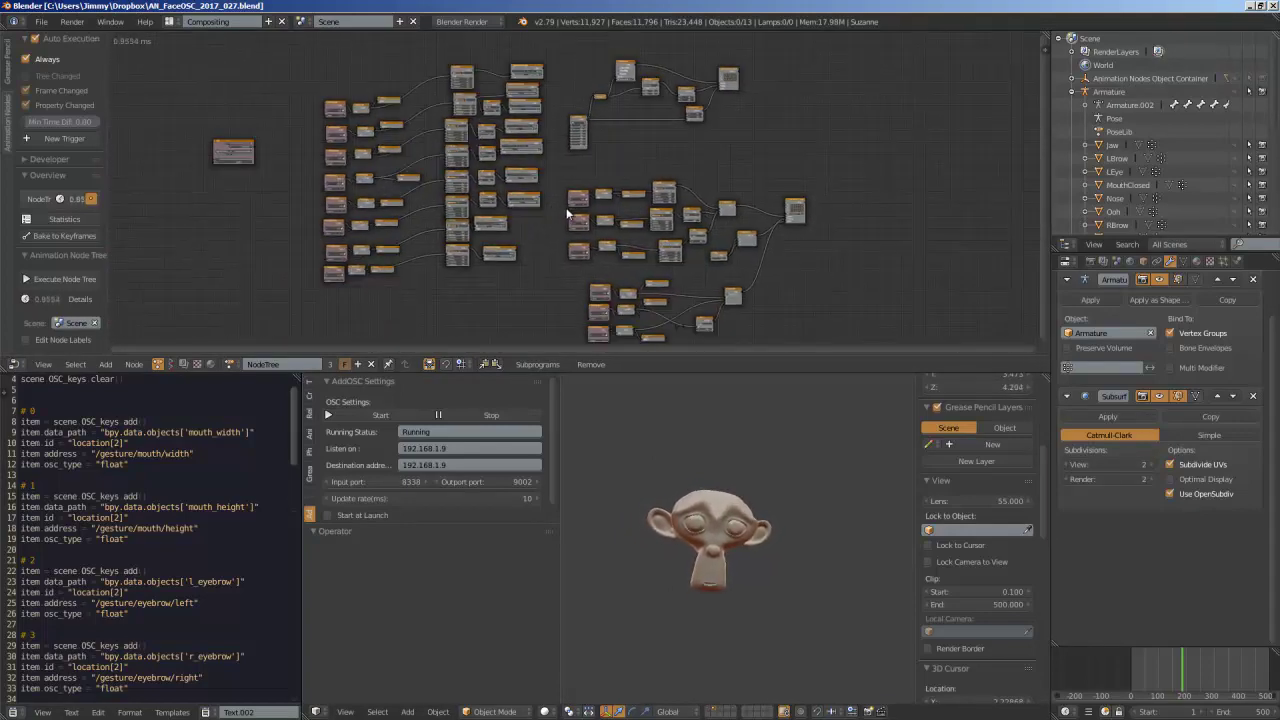
{"action": "scroll", "coordinate": [726, 508], "scroll_direction": "up", "scroll_amount": 2}
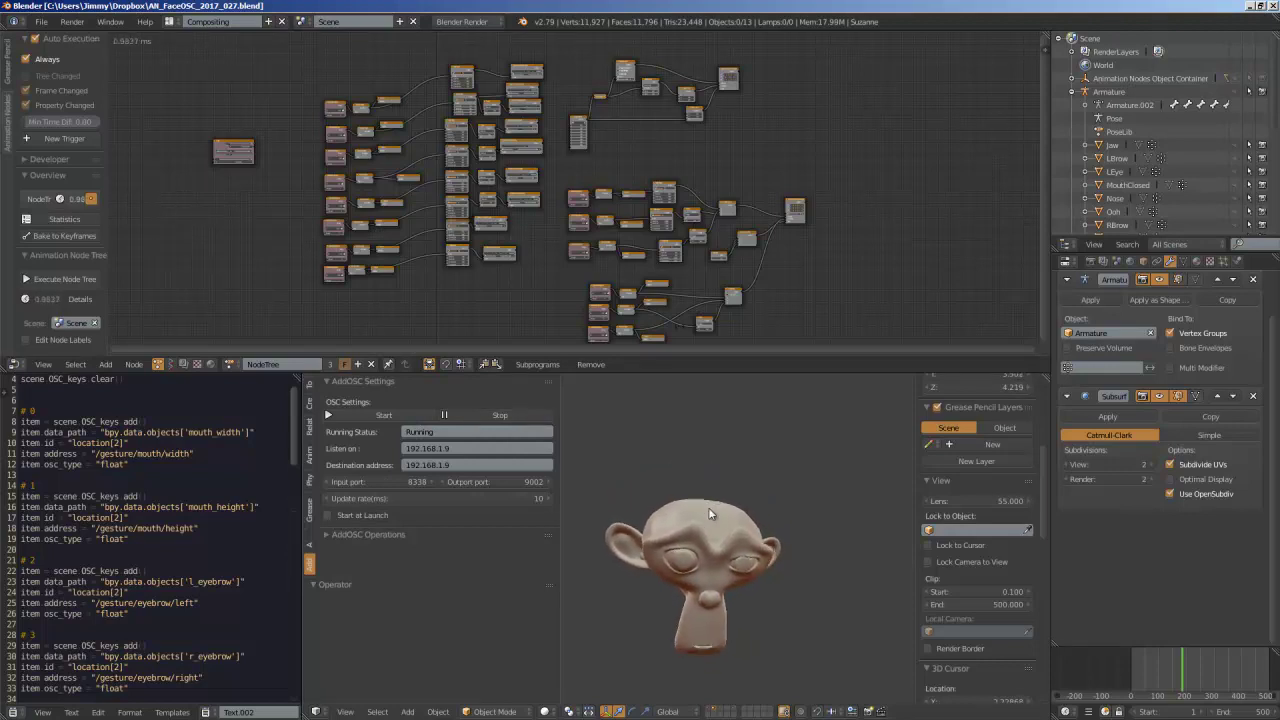
{"action": "middle_click_drag", "start_coordinate": [640, 332], "coordinate": [634, 328]}
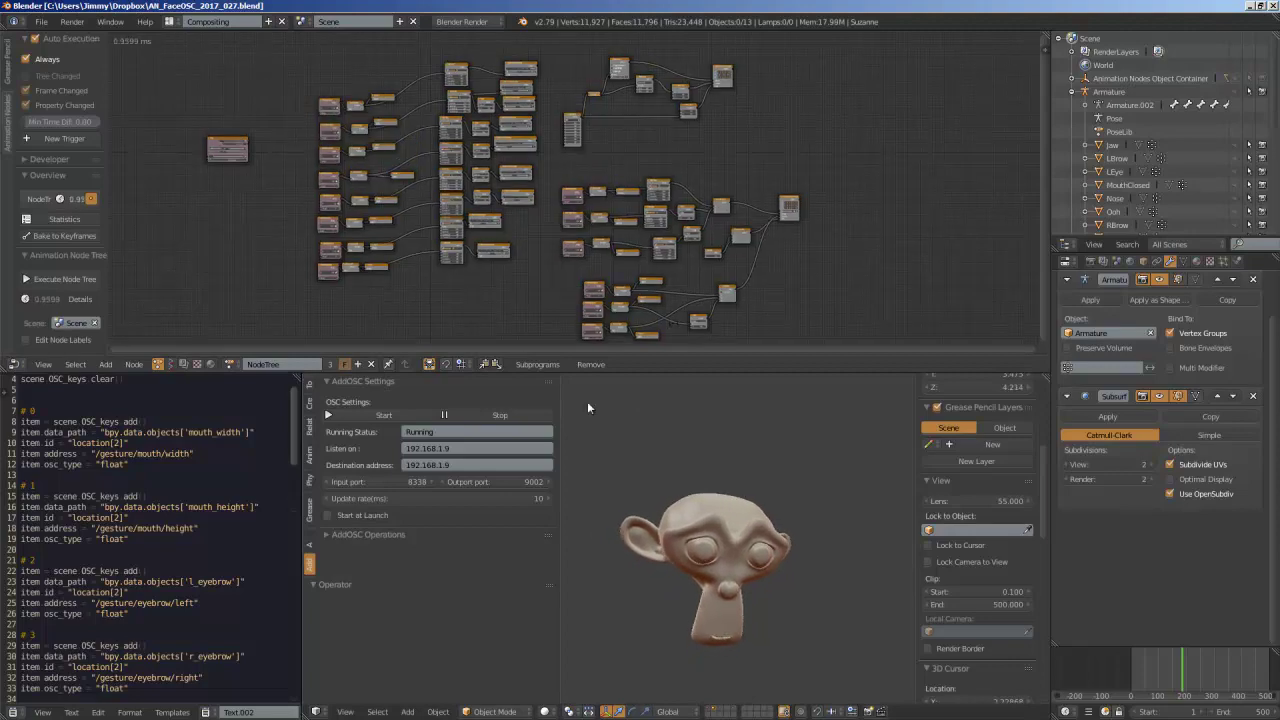
{"action": "scroll", "coordinate": [286, 185], "scroll_direction": "up", "scroll_amount": 1}
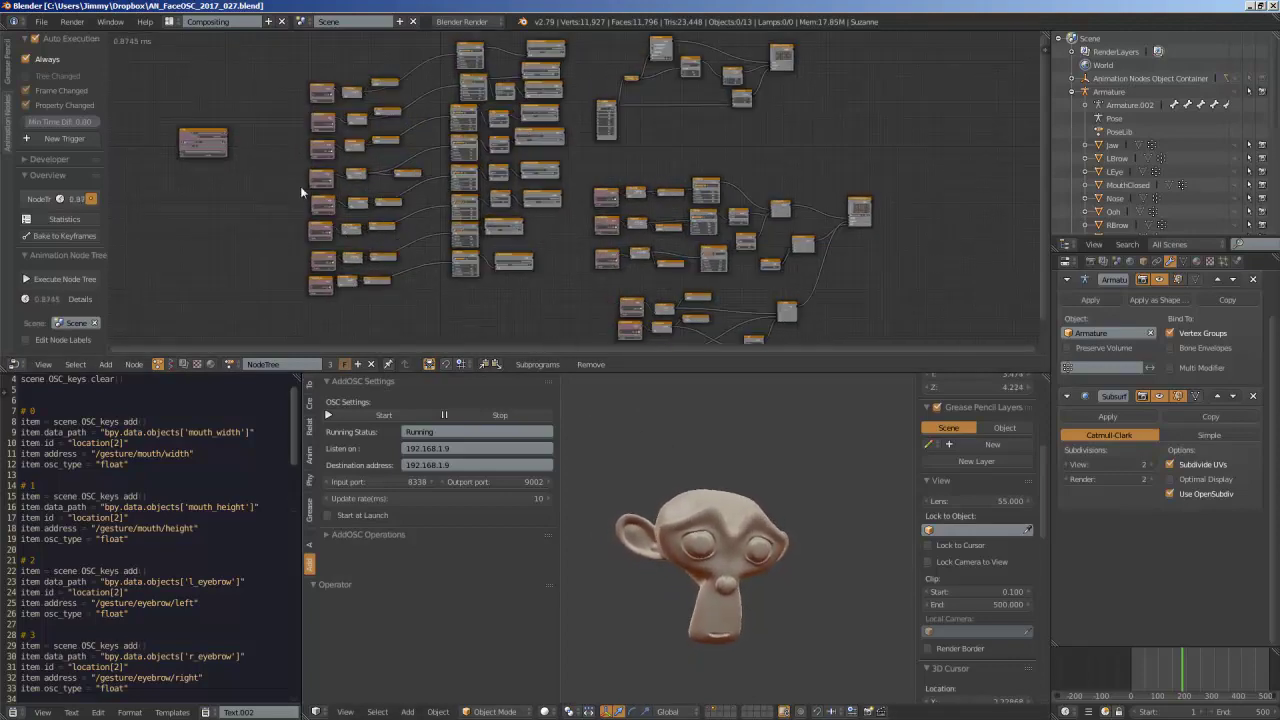
{"action": "scroll", "coordinate": [250, 172], "scroll_direction": "up", "scroll_amount": 2}
{"action": "scroll", "coordinate": [239, 188], "scroll_direction": "up", "scroll_amount": 1}
{"action": "scroll", "coordinate": [356, 220], "scroll_direction": "up", "scroll_amount": 4}
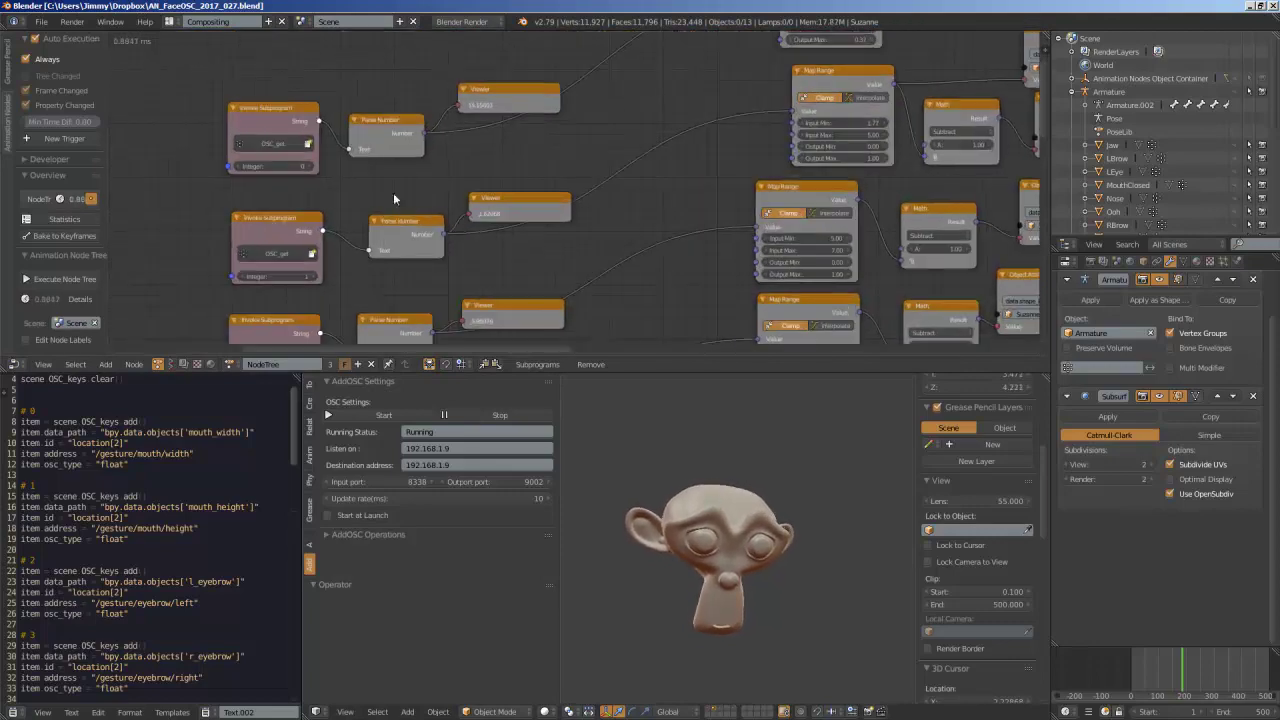
{"action": "scroll", "coordinate": [407, 169], "scroll_direction": "down", "scroll_amount": 3}
{"action": "scroll", "coordinate": [452, 190], "scroll_direction": "up", "scroll_amount": 4}
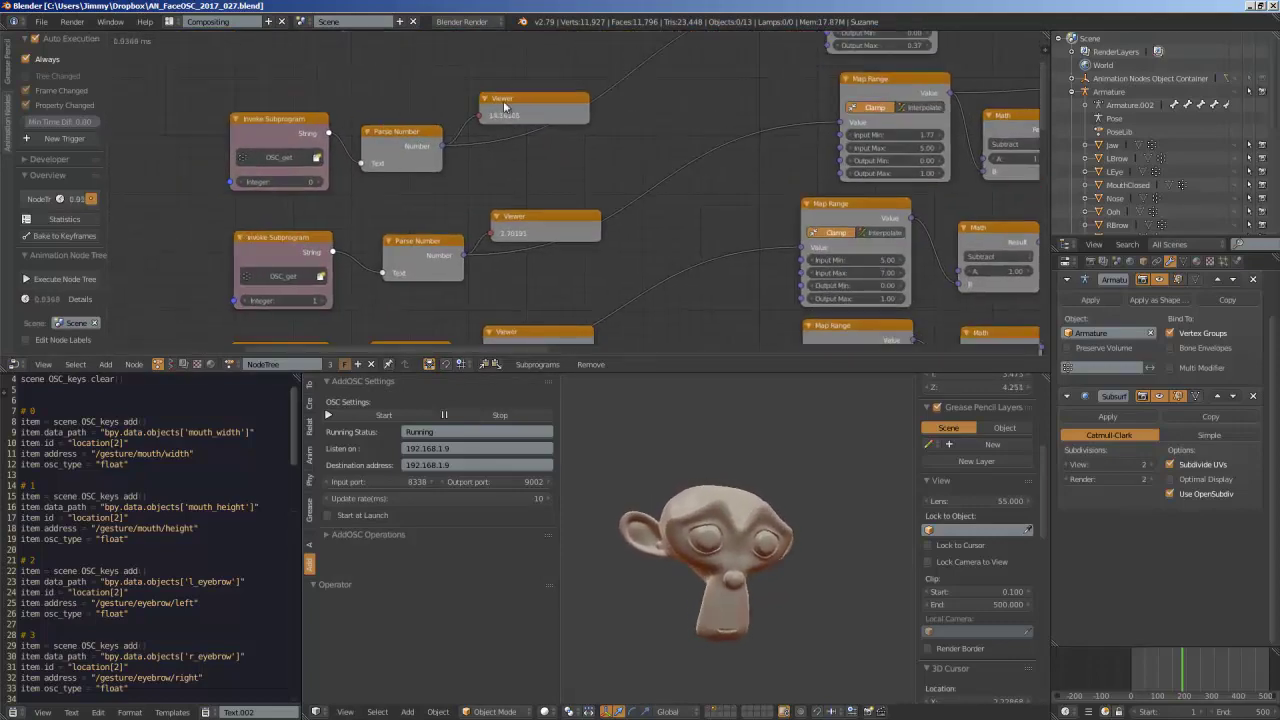
{"action": "scroll", "coordinate": [630, 145], "scroll_direction": "down", "scroll_amount": 2}
{"action": "scroll", "coordinate": [605, 230], "scroll_direction": "up", "scroll_amount": 2}
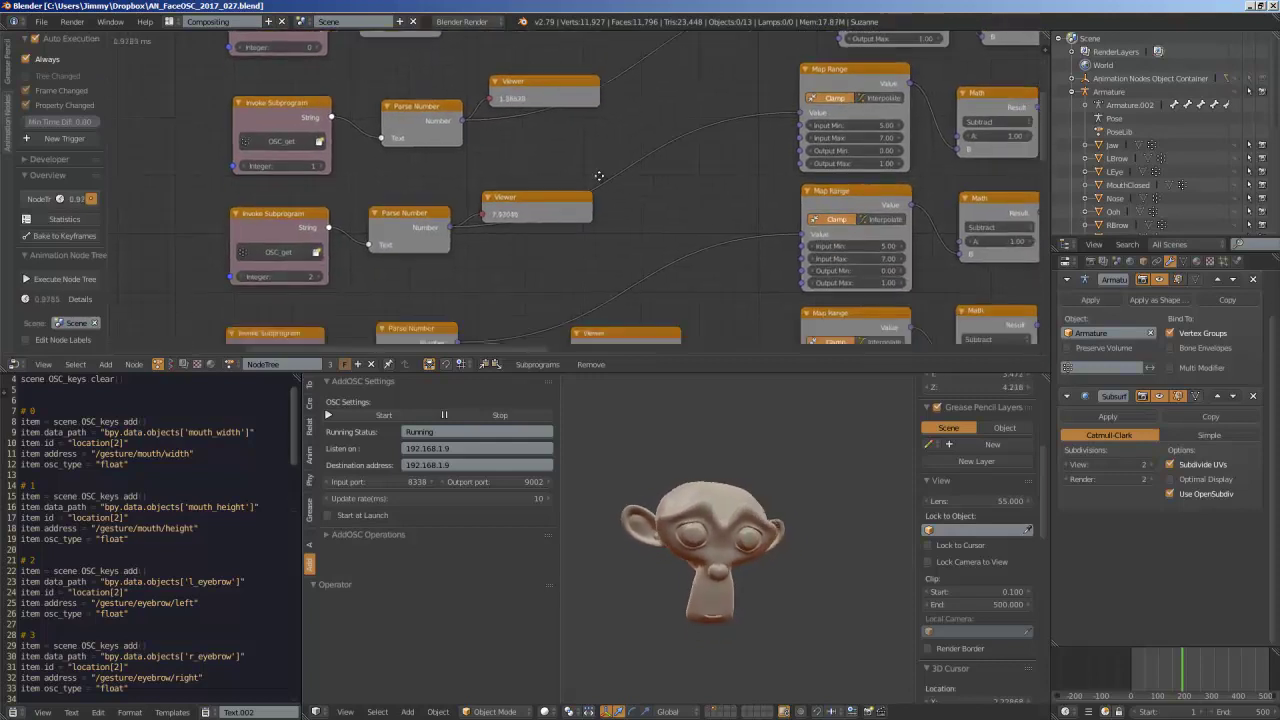
{"action": "scroll", "coordinate": [605, 205], "scroll_direction": "down", "scroll_amount": 2}
{"action": "scroll", "coordinate": [632, 238], "scroll_direction": "up", "scroll_amount": 2}
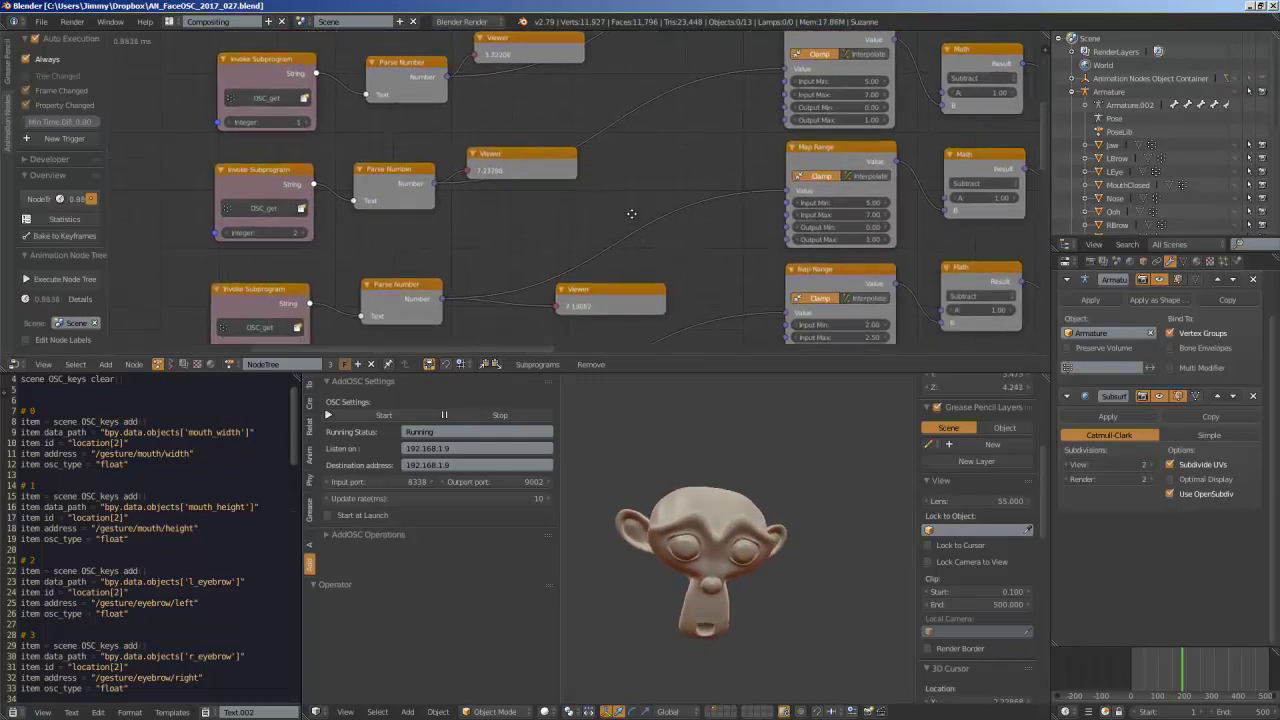
{"action": "scroll", "coordinate": [636, 222], "scroll_direction": "down", "scroll_amount": 2}
{"action": "scroll", "coordinate": [646, 229], "scroll_direction": "up", "scroll_amount": 2}
{"action": "scroll", "coordinate": [640, 210], "scroll_direction": "down", "scroll_amount": 2}
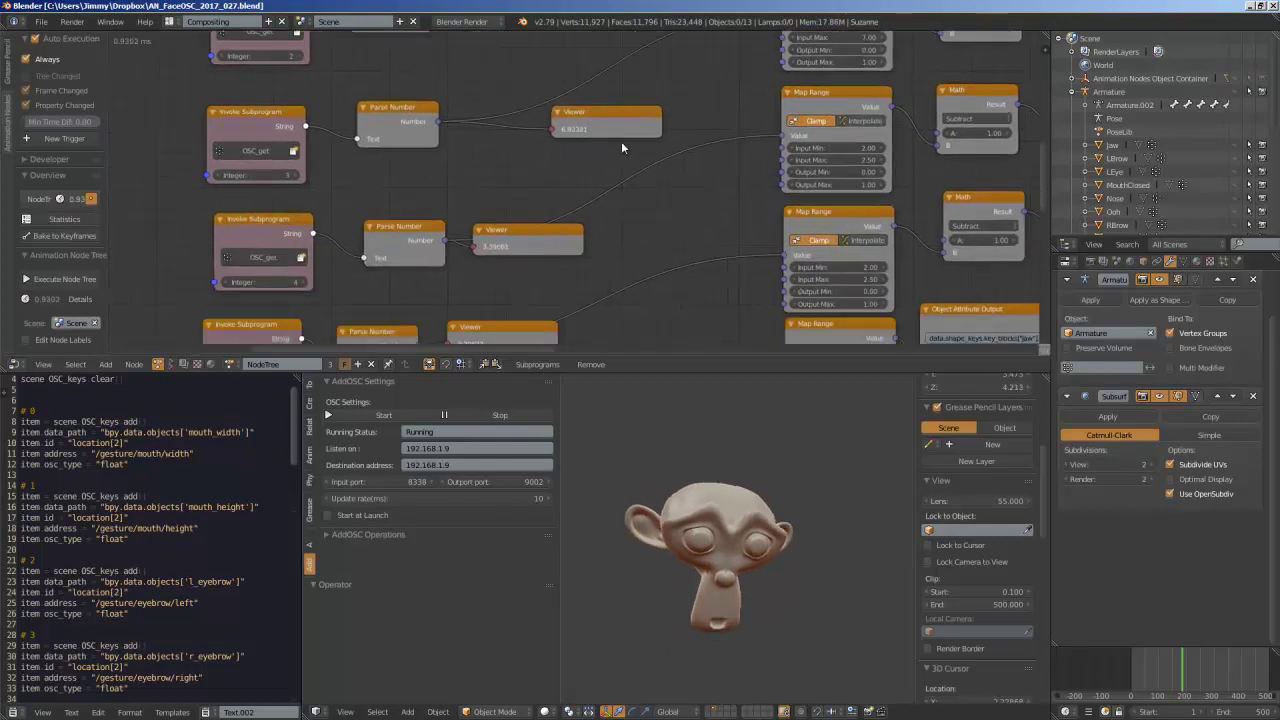
{"action": "scroll", "coordinate": [610, 240], "scroll_direction": "up", "scroll_amount": 1}
{"action": "scroll", "coordinate": [603, 210], "scroll_direction": "down", "scroll_amount": 2}
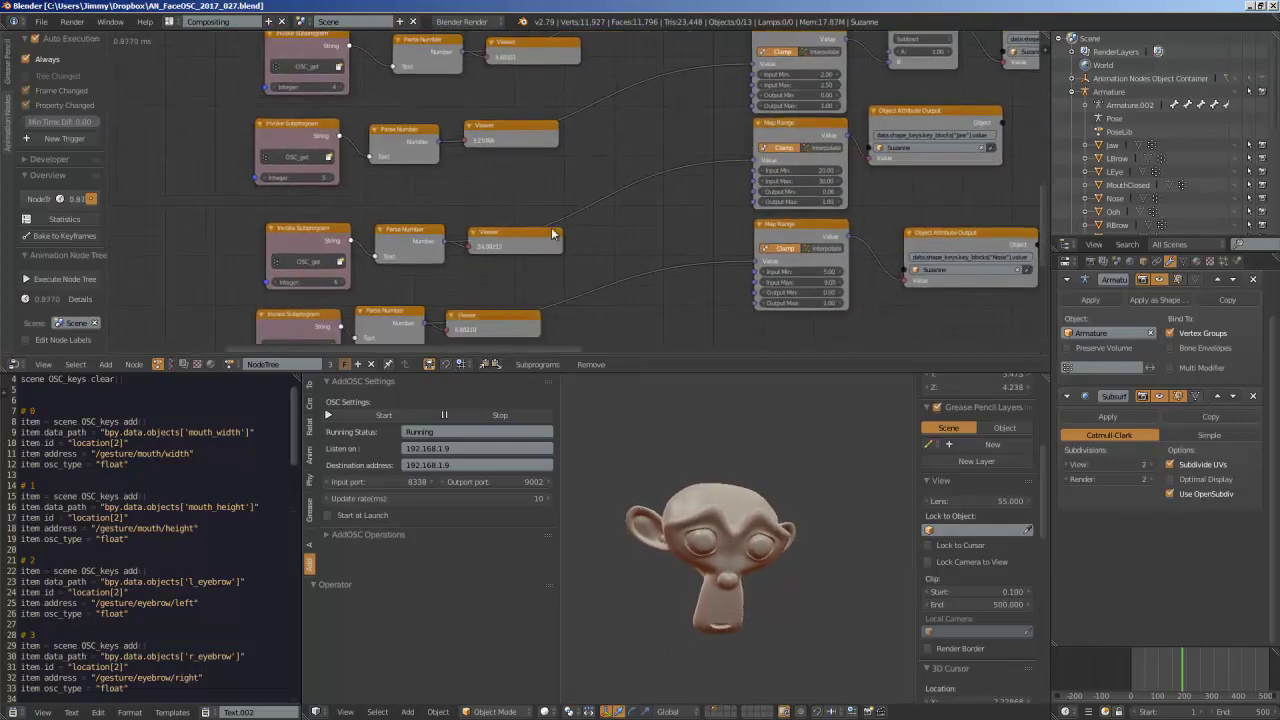
{"action": "scroll", "coordinate": [551, 227], "scroll_direction": "up", "scroll_amount": 2}
{"action": "middle_click_drag", "start_coordinate": [646, 170], "coordinate": [591, 187]}
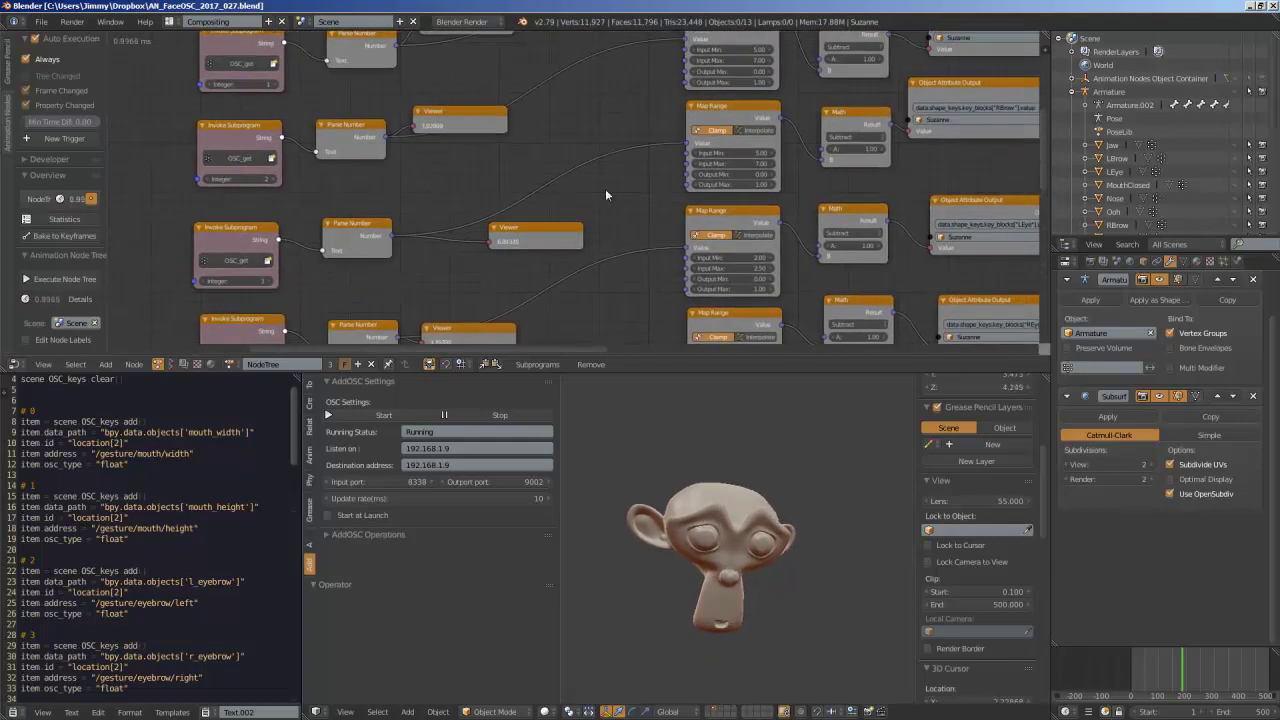
{"action": "scroll", "coordinate": [578, 285], "scroll_direction": "up", "scroll_amount": 2}
{"action": "scroll", "coordinate": [275, 160], "scroll_direction": "down", "scroll_amount": 2}
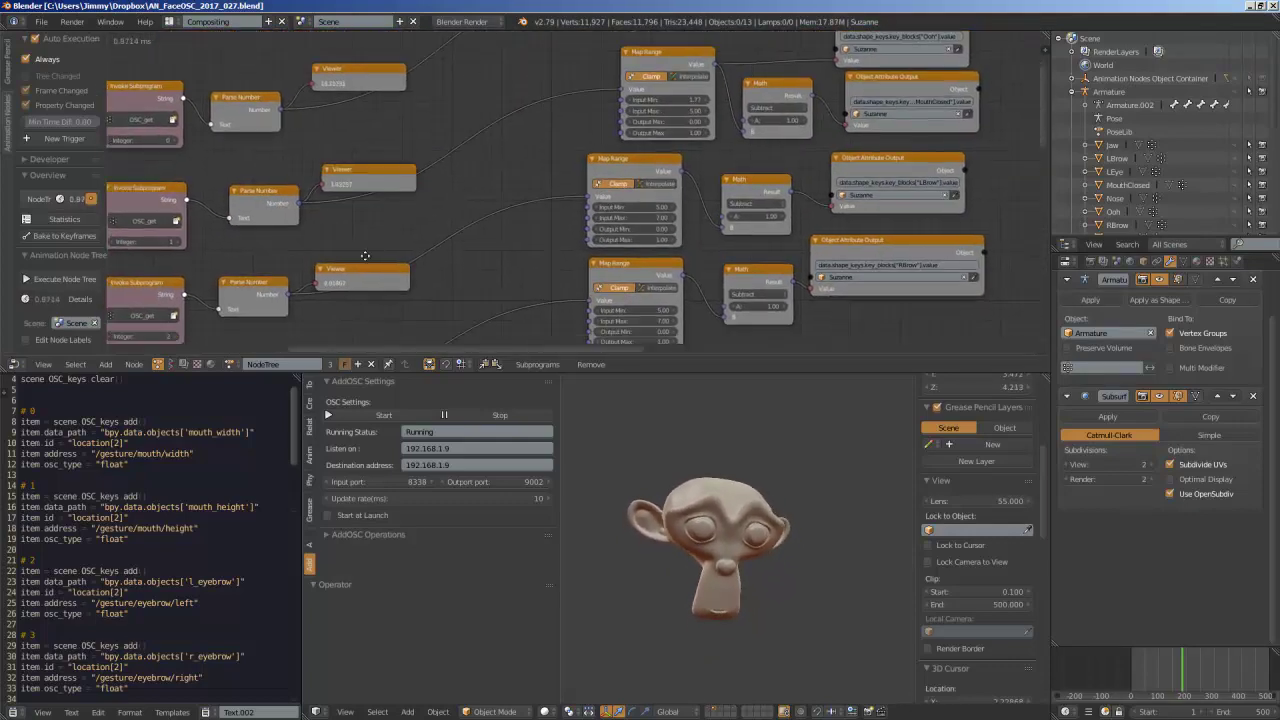
{"action": "scroll", "coordinate": [456, 202], "scroll_direction": "up", "scroll_amount": 5, "text": "shift"}
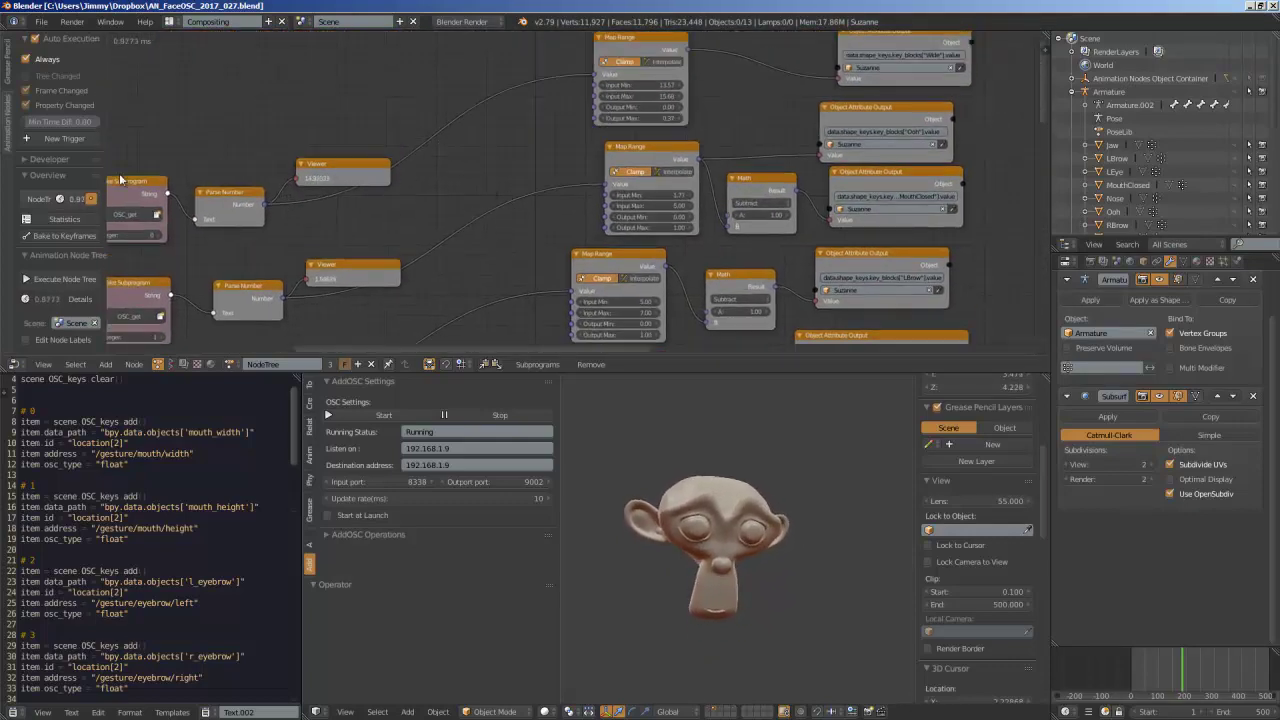
{"action": "scroll", "coordinate": [450, 200], "scroll_direction": "up", "scroll_amount": 2, "text": "shift"}
{"action": "scroll", "coordinate": [457, 217], "scroll_direction": "up", "scroll_amount": 2}
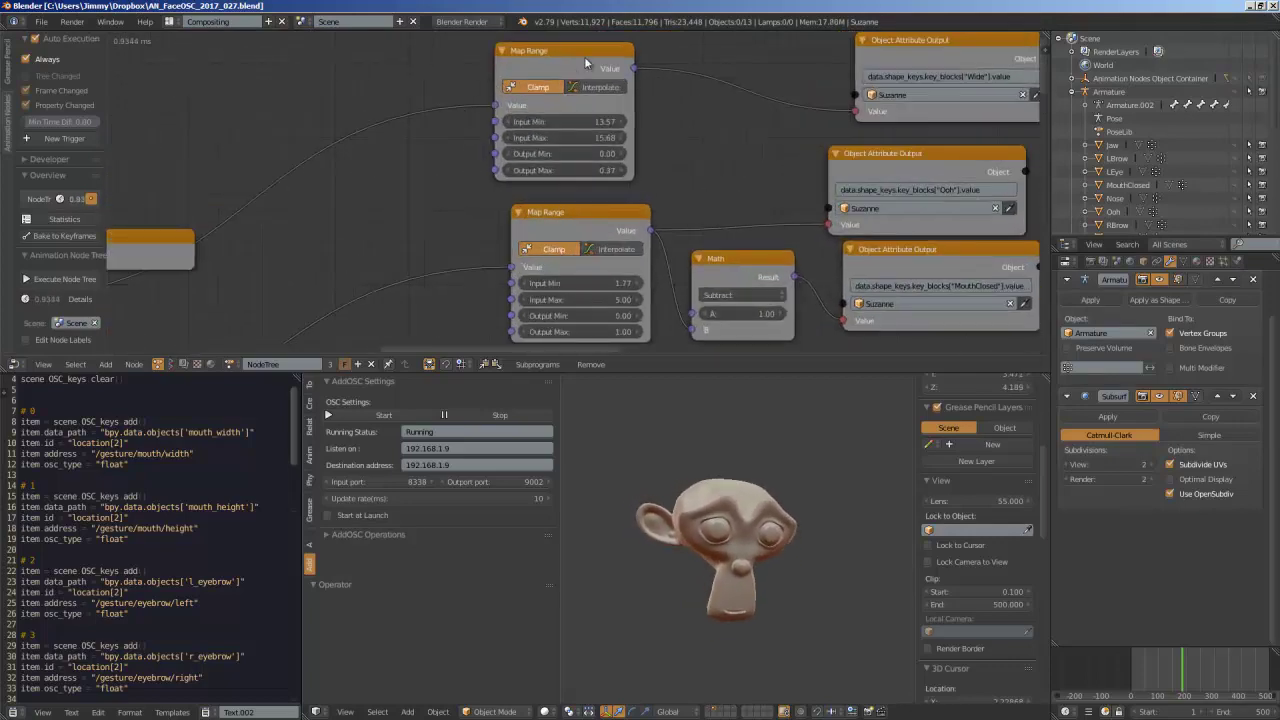
{"action": "scroll", "coordinate": [560, 104], "scroll_direction": "down", "scroll_amount": 1}
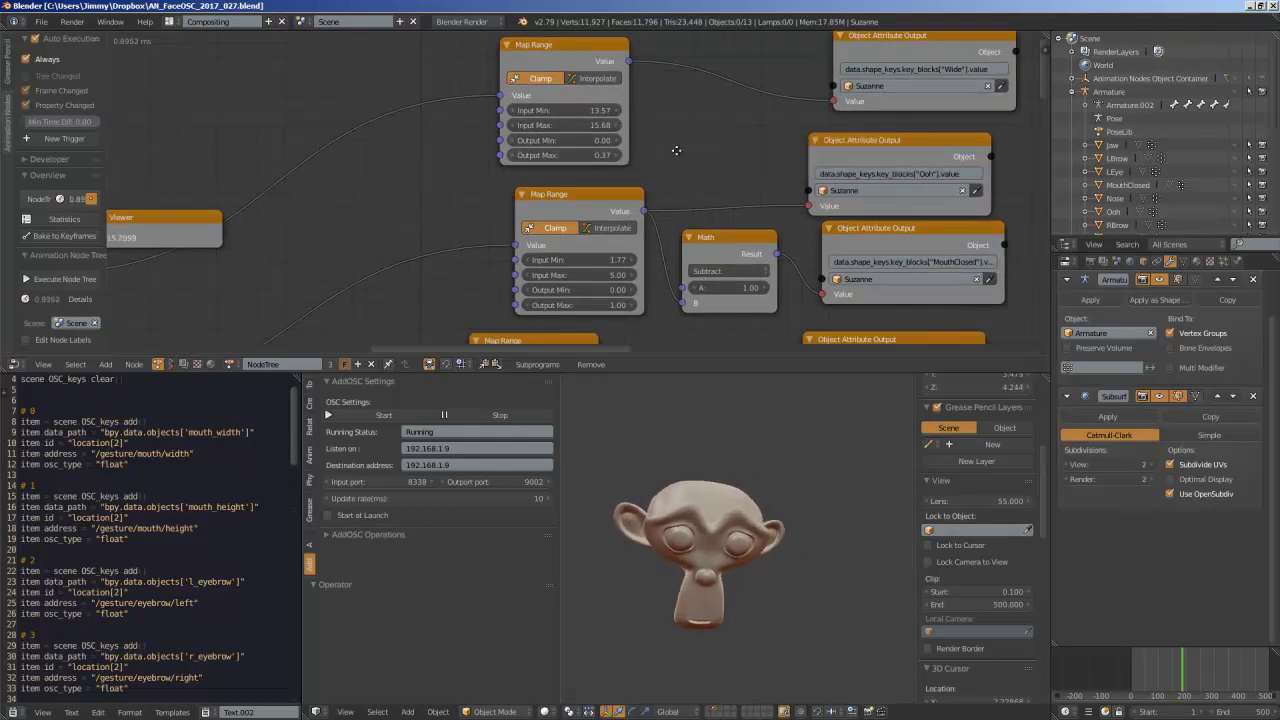
Pan to the shape-key output nodes and move the Wide output node up and left
{"action": "middle_click_drag", "start_coordinate": [676, 145], "coordinate": [575, 132]}
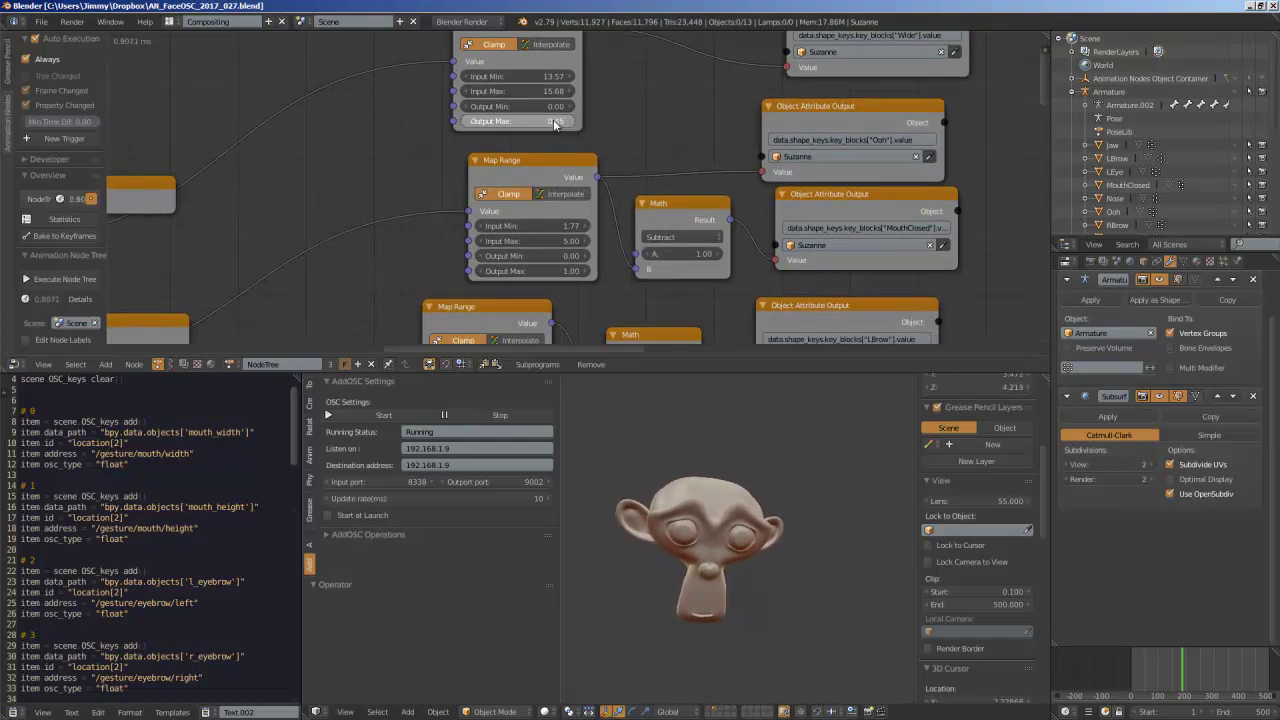
{"action": "scroll", "coordinate": [639, 125], "scroll_direction": "down", "scroll_amount": 3}
{"action": "middle_click_drag", "start_coordinate": [623, 109], "coordinate": [678, 75]}
{"action": "scroll", "coordinate": [534, 137], "scroll_direction": "up", "scroll_amount": 2}
{"action": "left_click_drag", "start_coordinate": [646, 72], "coordinate": [594, 62]}
{"action": "middle_click_drag", "start_coordinate": [594, 62], "coordinate": [553, 60]}
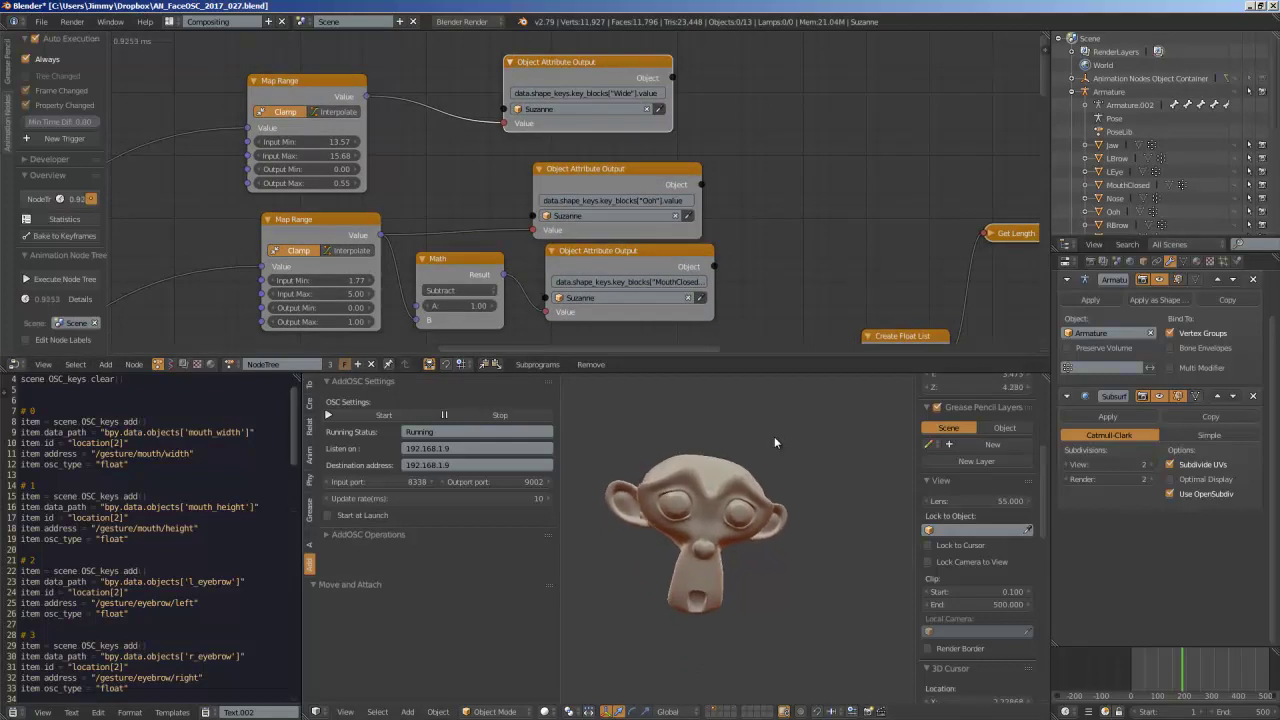
Frame the Get Length, LBrow output and Create Float List nodes lower in the tree
{"action": "middle_click_drag", "start_coordinate": [723, 156], "coordinate": [702, 152]}
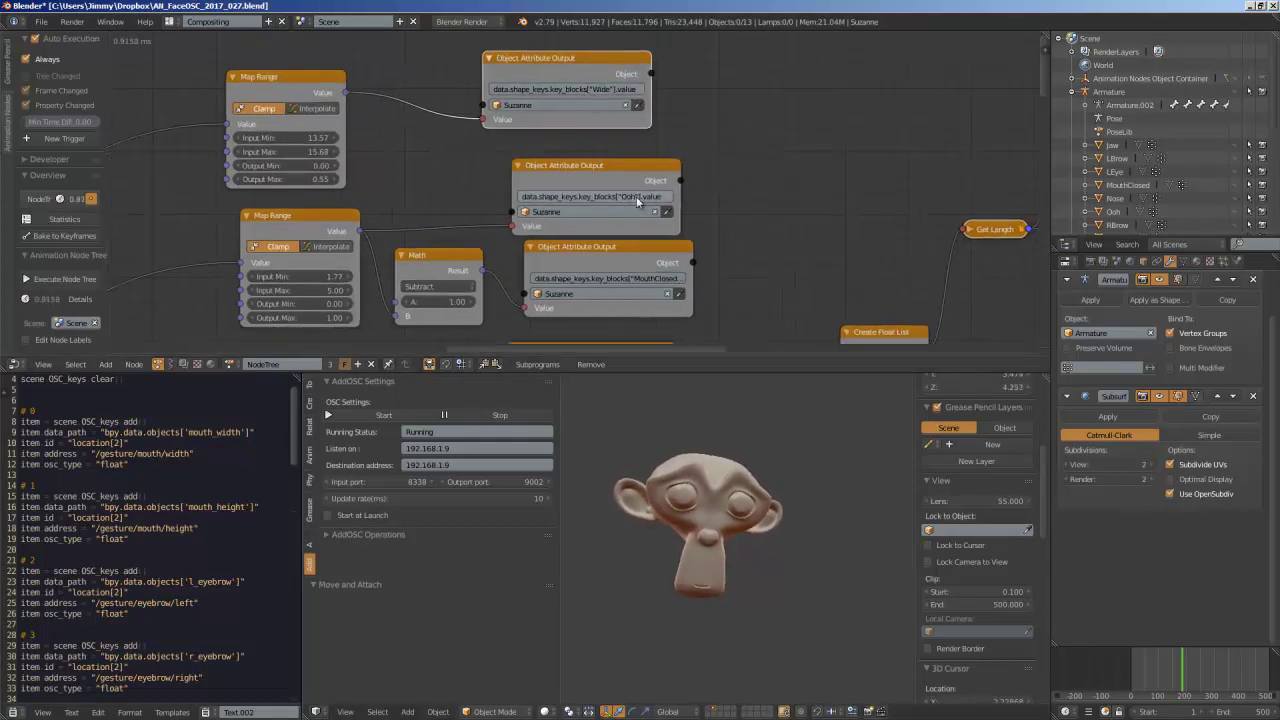
{"action": "middle_click_drag", "start_coordinate": [790, 260], "coordinate": [786, 231]}
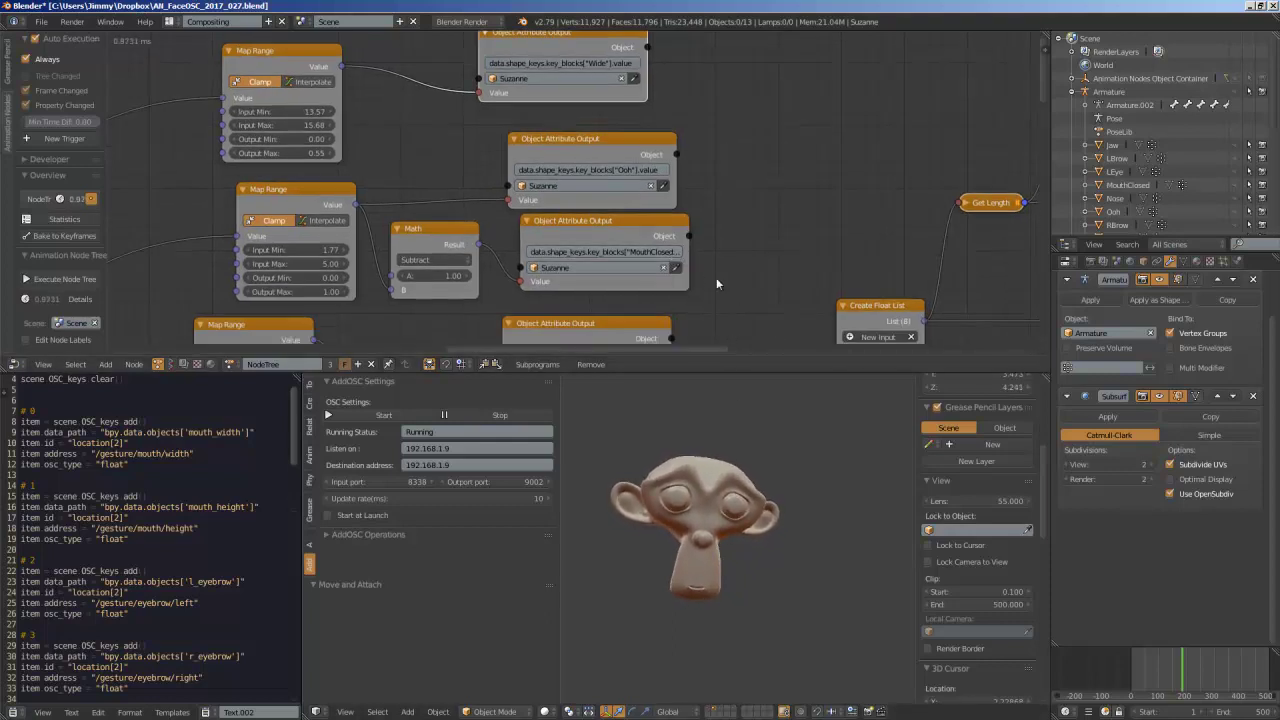
{"action": "middle_click_drag", "start_coordinate": [732, 222], "coordinate": [734, 218]}
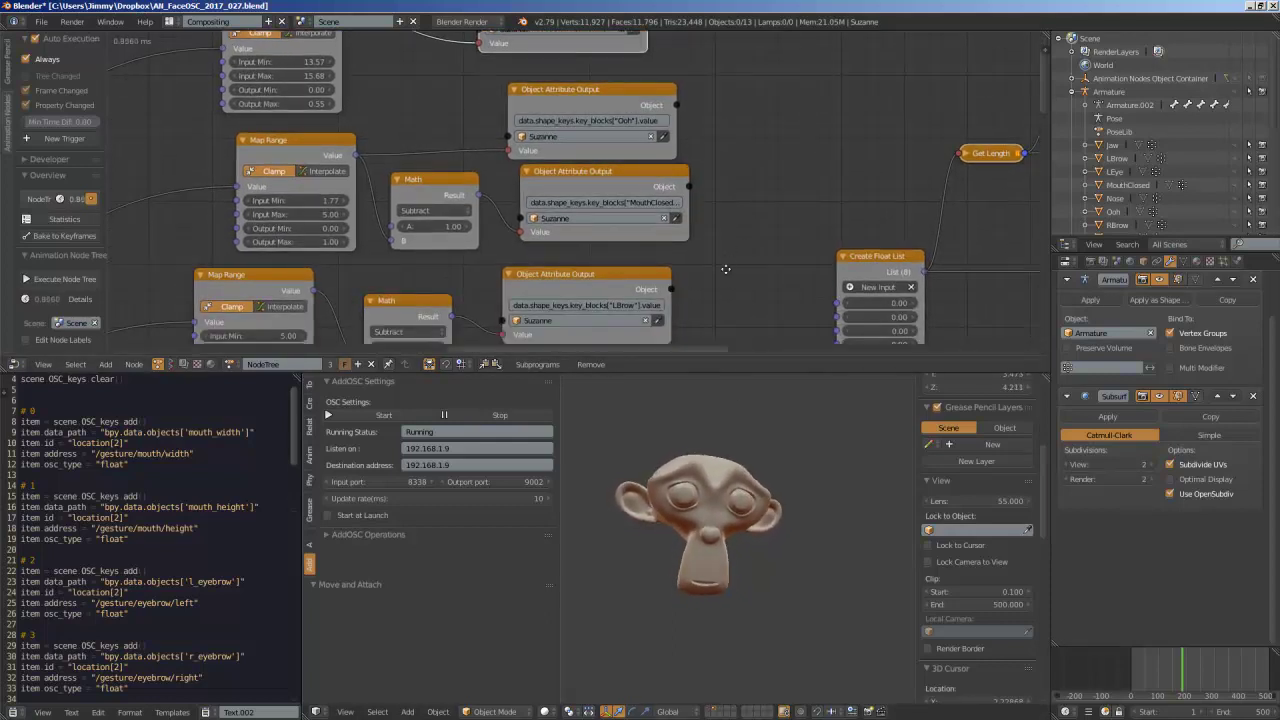
{"action": "scroll", "coordinate": [720, 208], "scroll_direction": "down", "scroll_amount": 3, "text": "shift"}
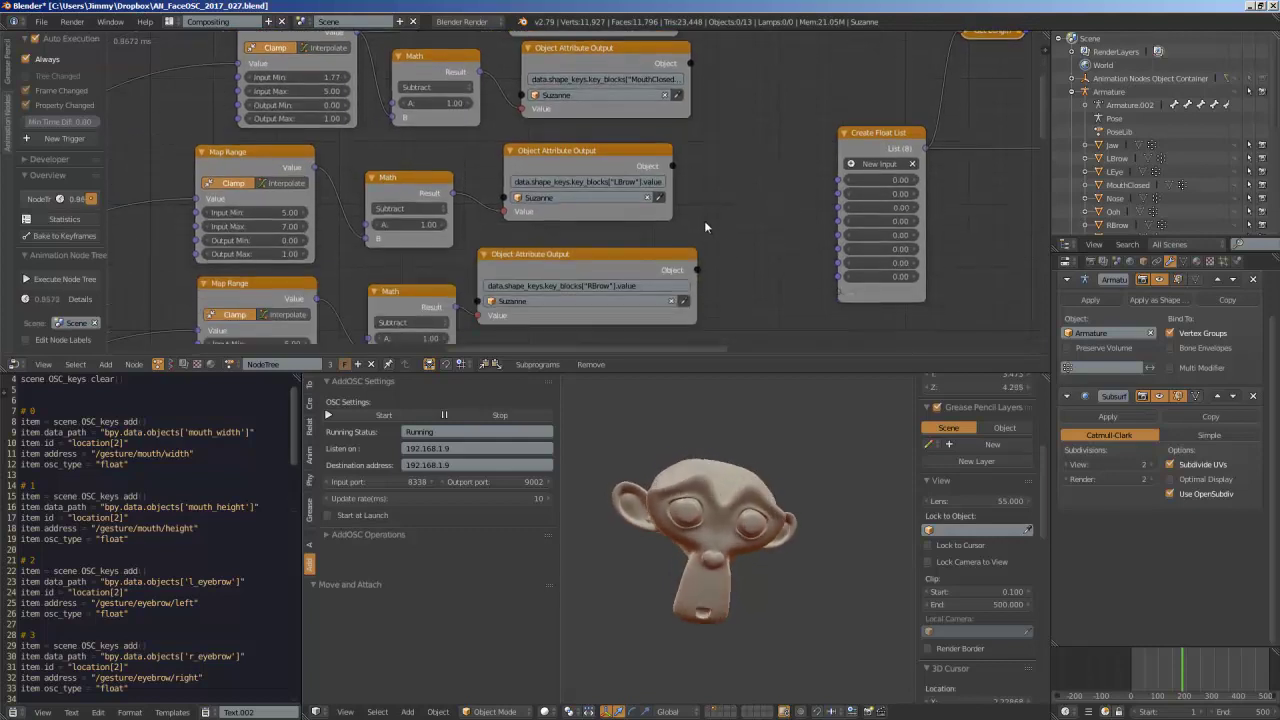
{"action": "scroll", "coordinate": [720, 250], "scroll_direction": "down", "scroll_amount": 3, "text": "shift"}
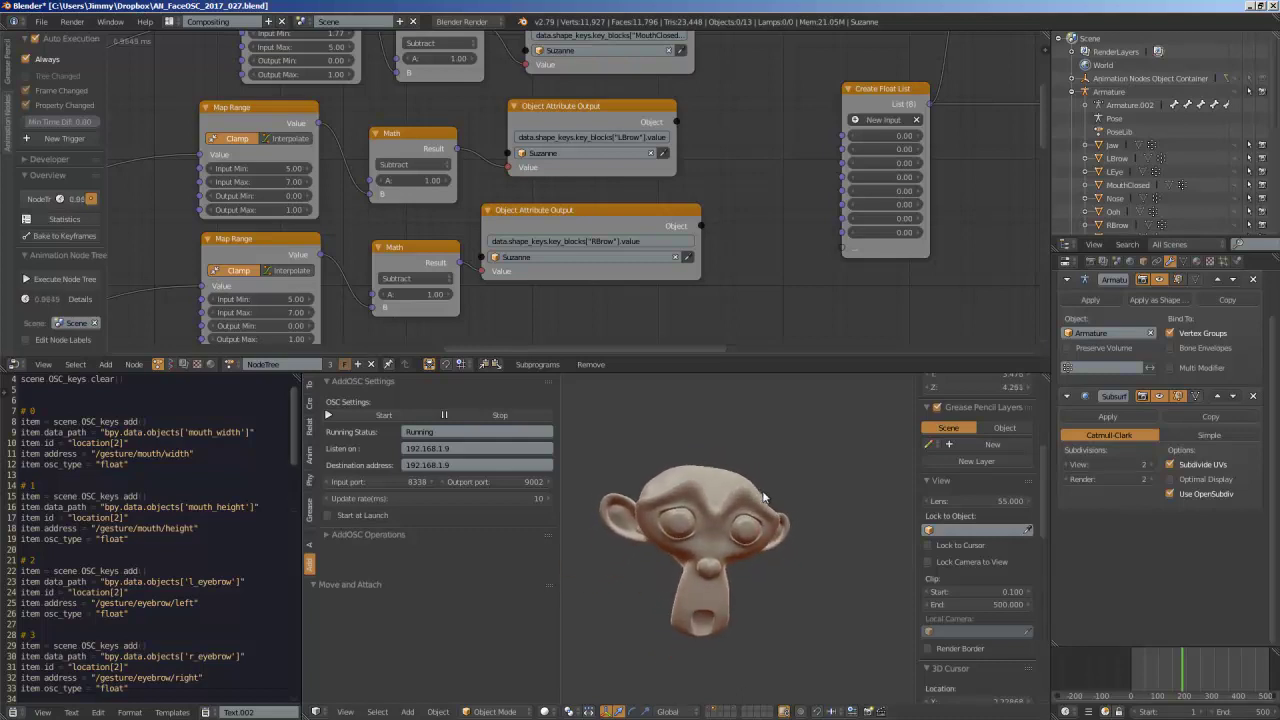
{"action": "scroll", "coordinate": [741, 276], "scroll_direction": "down", "scroll_amount": 1}
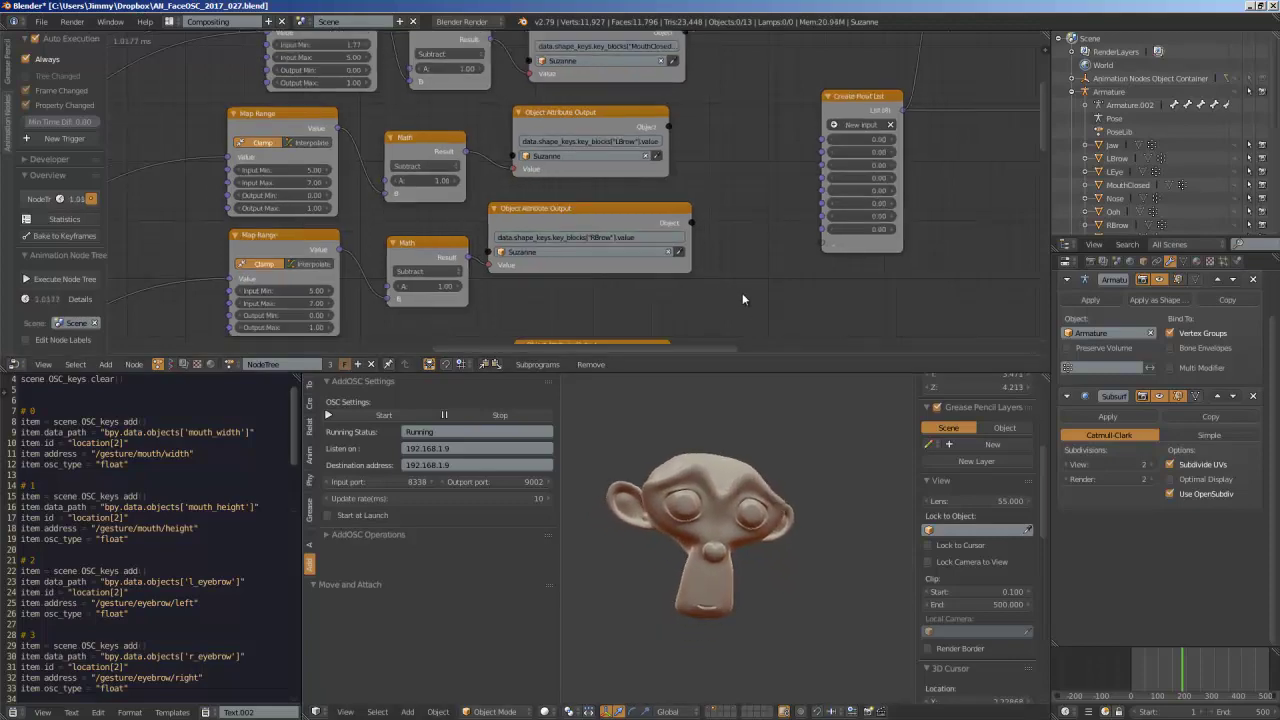
Pan and zoom the node tree to the jaw attribute and OSC subprogram nodes
{"action": "middle_click_drag", "start_coordinate": [741, 276], "coordinate": [612, 273]}
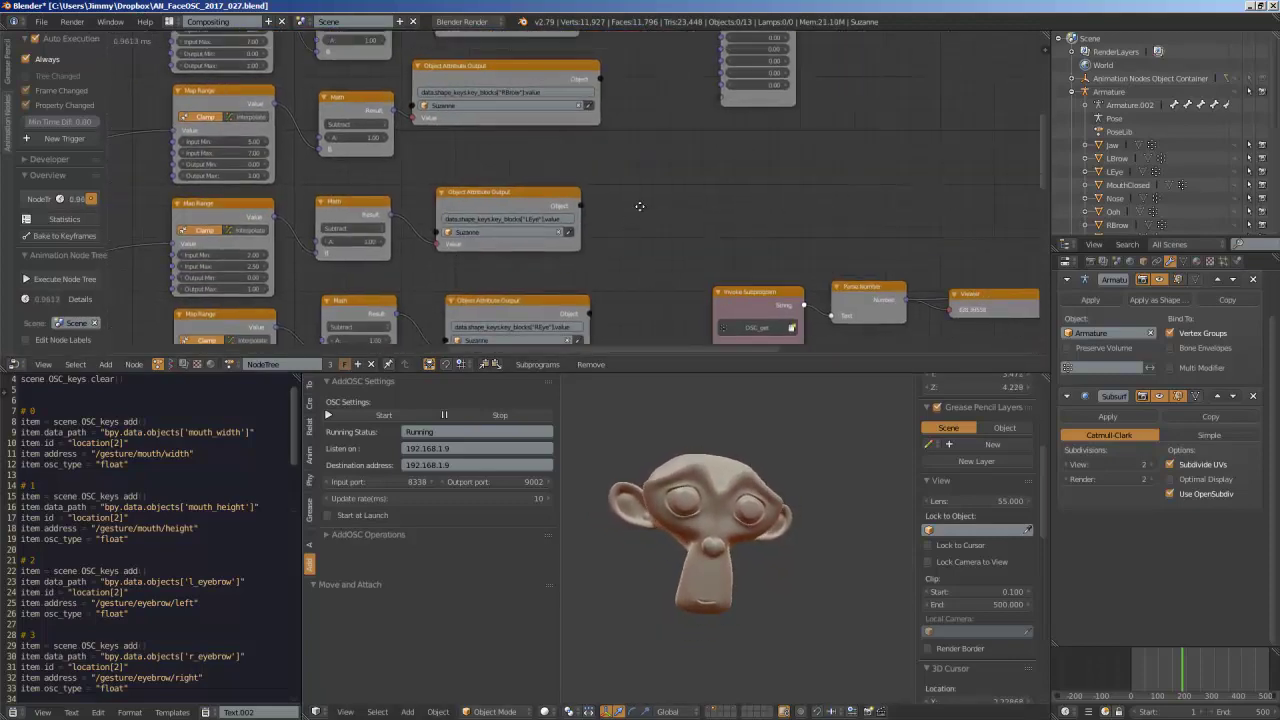
{"action": "middle_click_drag", "start_coordinate": [651, 189], "coordinate": [574, 210]}
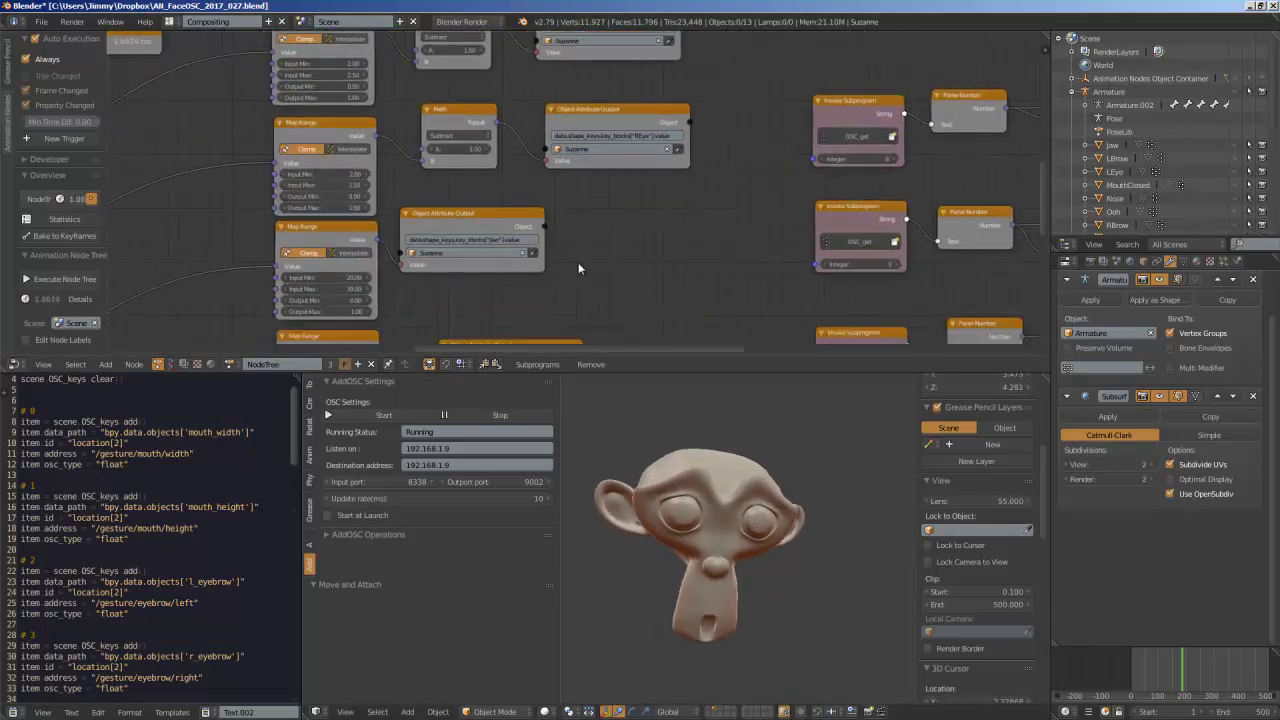
{"action": "scroll", "coordinate": [537, 248], "scroll_direction": "down", "scroll_amount": 1}
{"action": "middle_click_drag", "start_coordinate": [538, 249], "coordinate": [616, 242]}
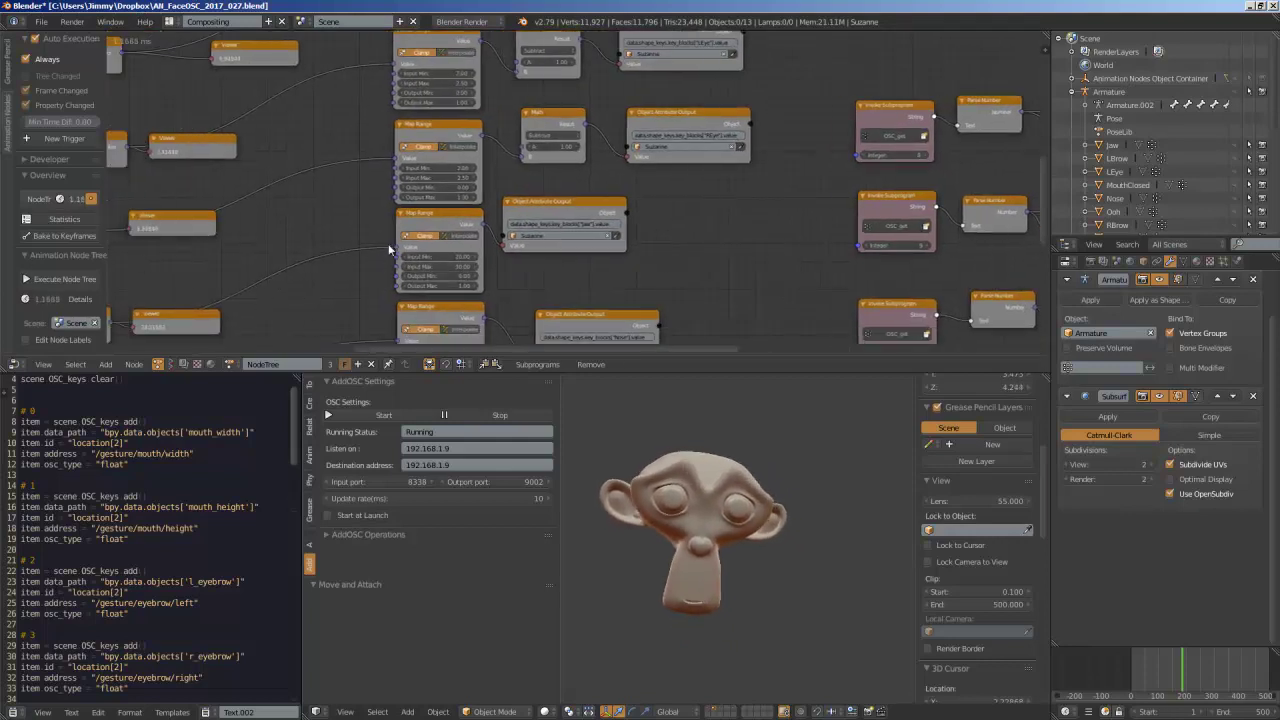
{"action": "scroll", "coordinate": [380, 250], "scroll_direction": "down", "scroll_amount": 1}
{"action": "middle_click_drag", "start_coordinate": [380, 250], "coordinate": [428, 236]}
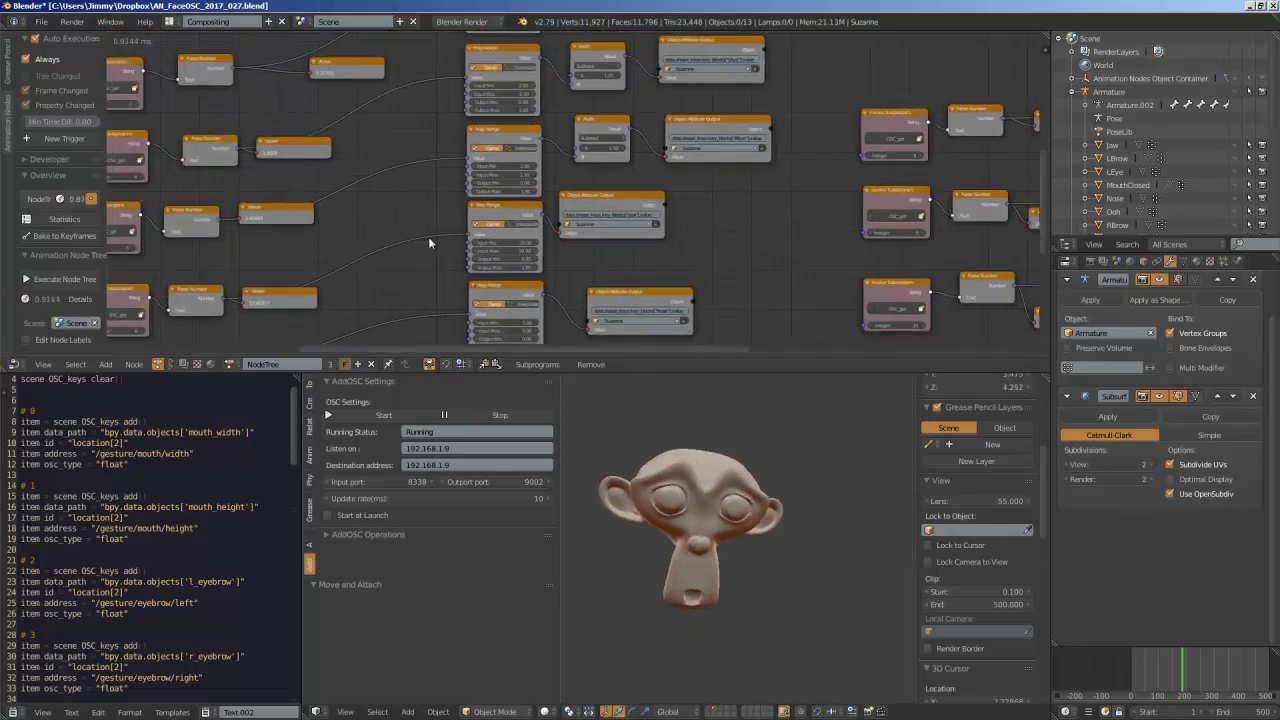
Frame the right-hand OSC nodes and make the Node Editor area taller
{"action": "middle_click_drag", "start_coordinate": [654, 213], "coordinate": [530, 205]}
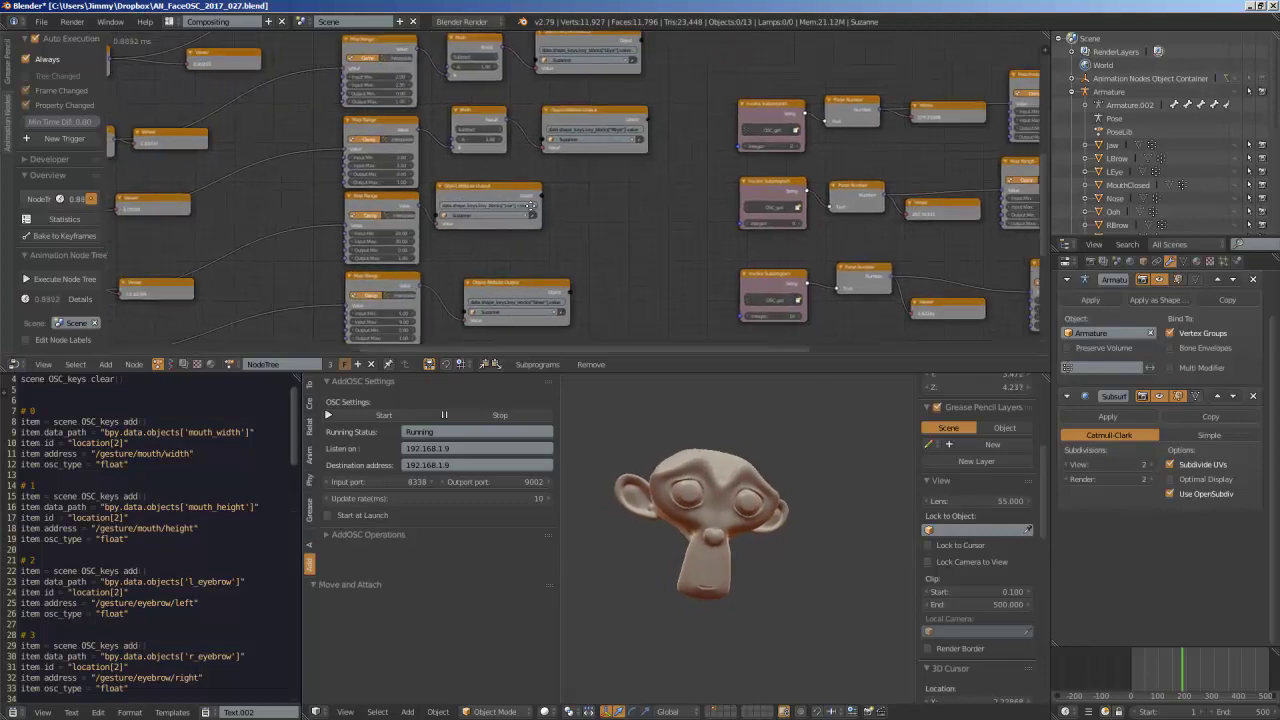
{"action": "scroll", "coordinate": [540, 226], "scroll_direction": "down", "scroll_amount": 2}
{"action": "scroll", "coordinate": [375, 296], "scroll_direction": "up", "scroll_amount": 1}
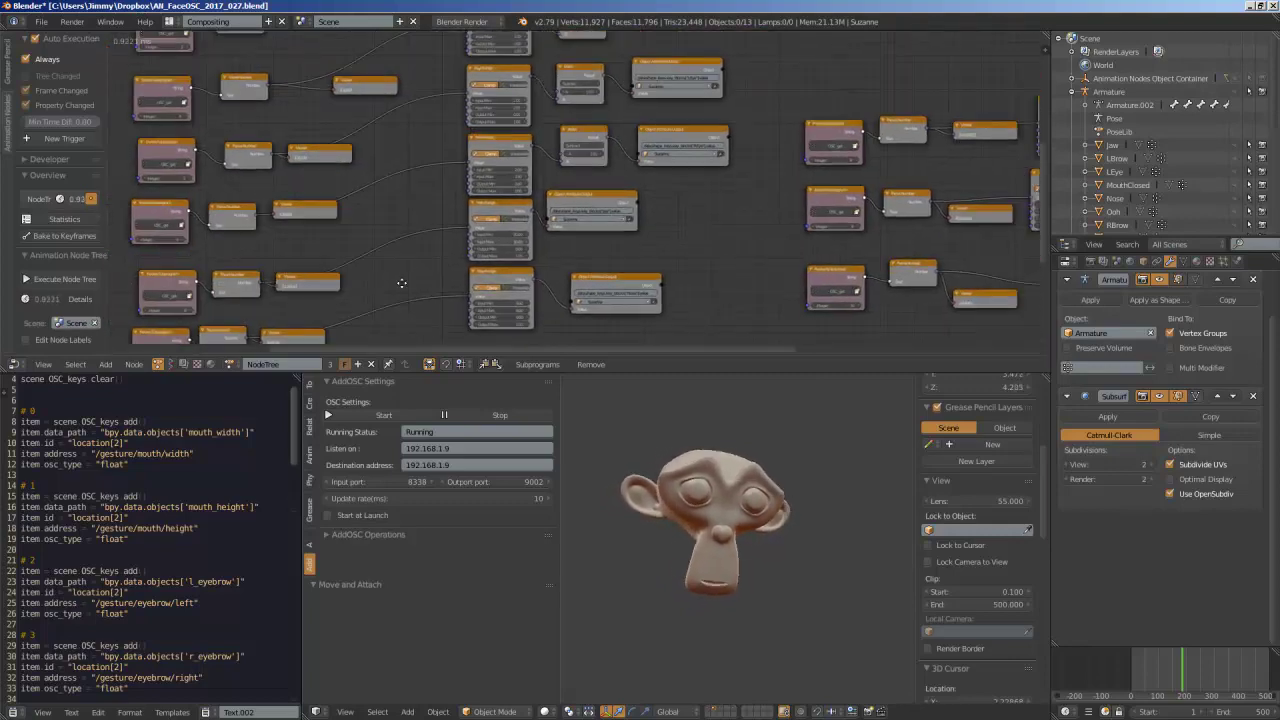
{"action": "middle_click_drag", "start_coordinate": [747, 161], "coordinate": [547, 278]}
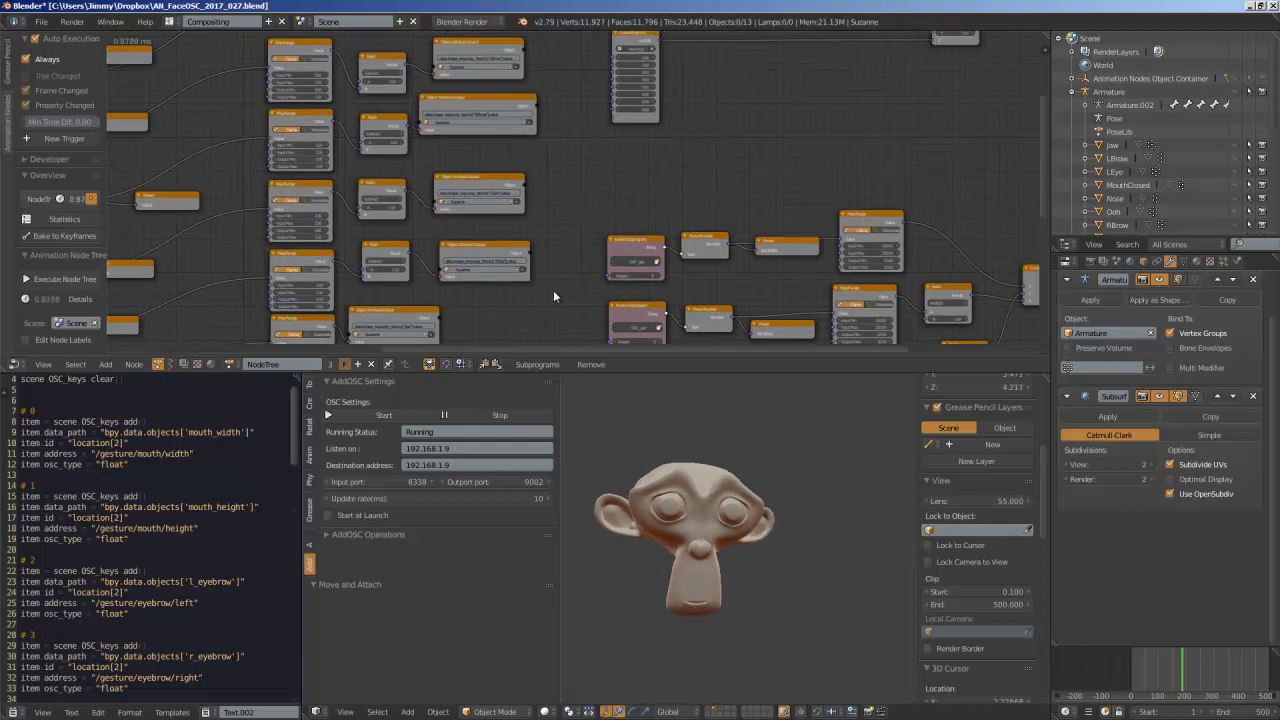
{"action": "middle_click_drag", "start_coordinate": [553, 290], "coordinate": [457, 244]}
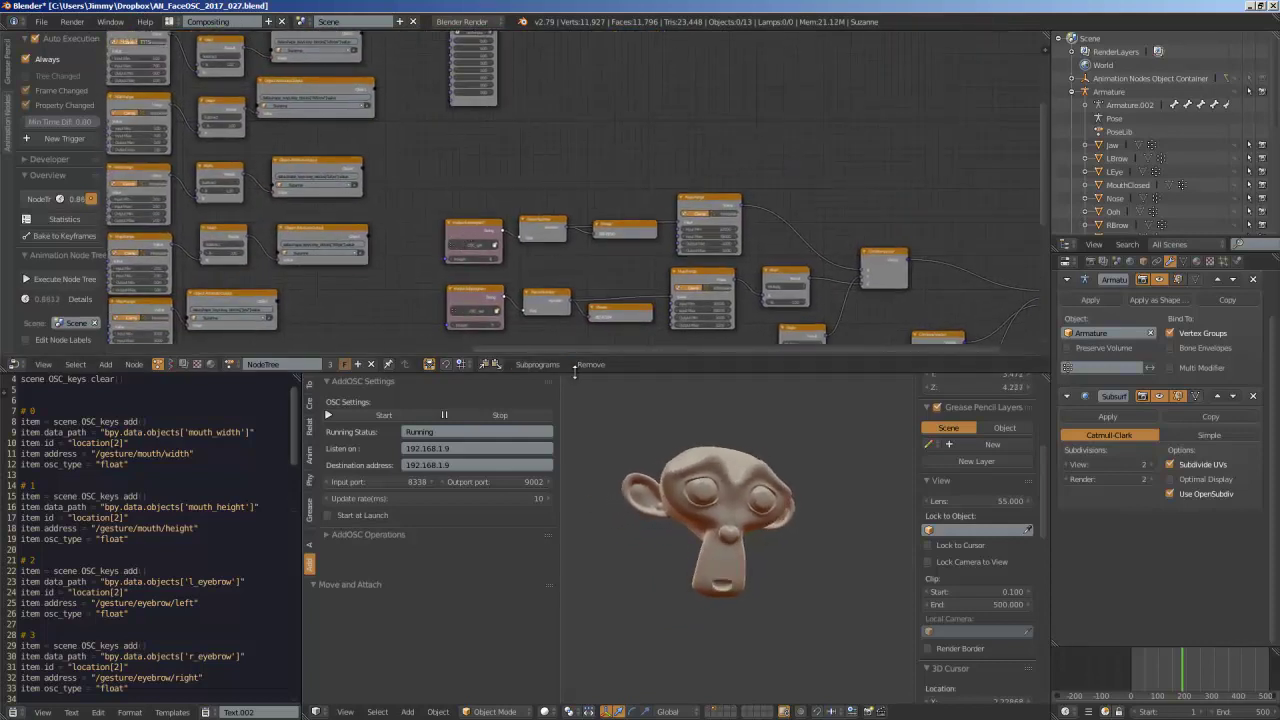
{"action": "left_click_drag", "start_coordinate": [555, 370], "coordinate": [577, 410]}
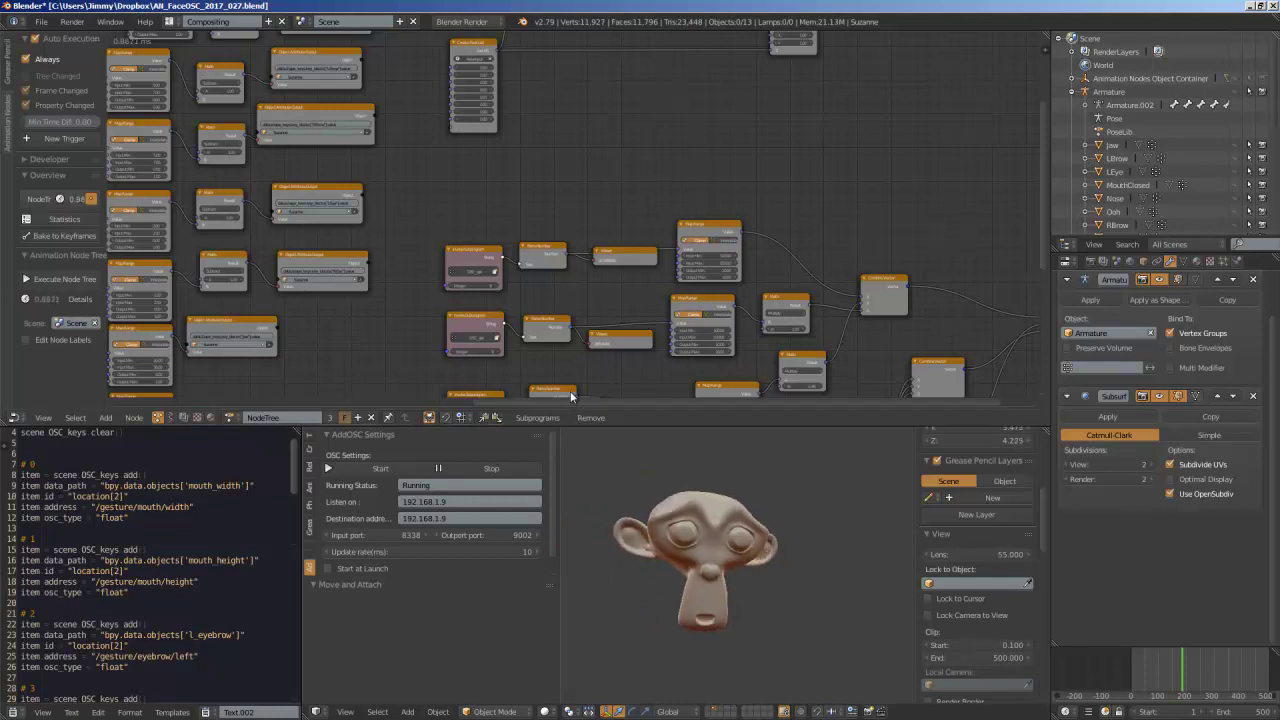
{"action": "scroll", "coordinate": [502, 110], "scroll_direction": "down", "scroll_amount": 2}
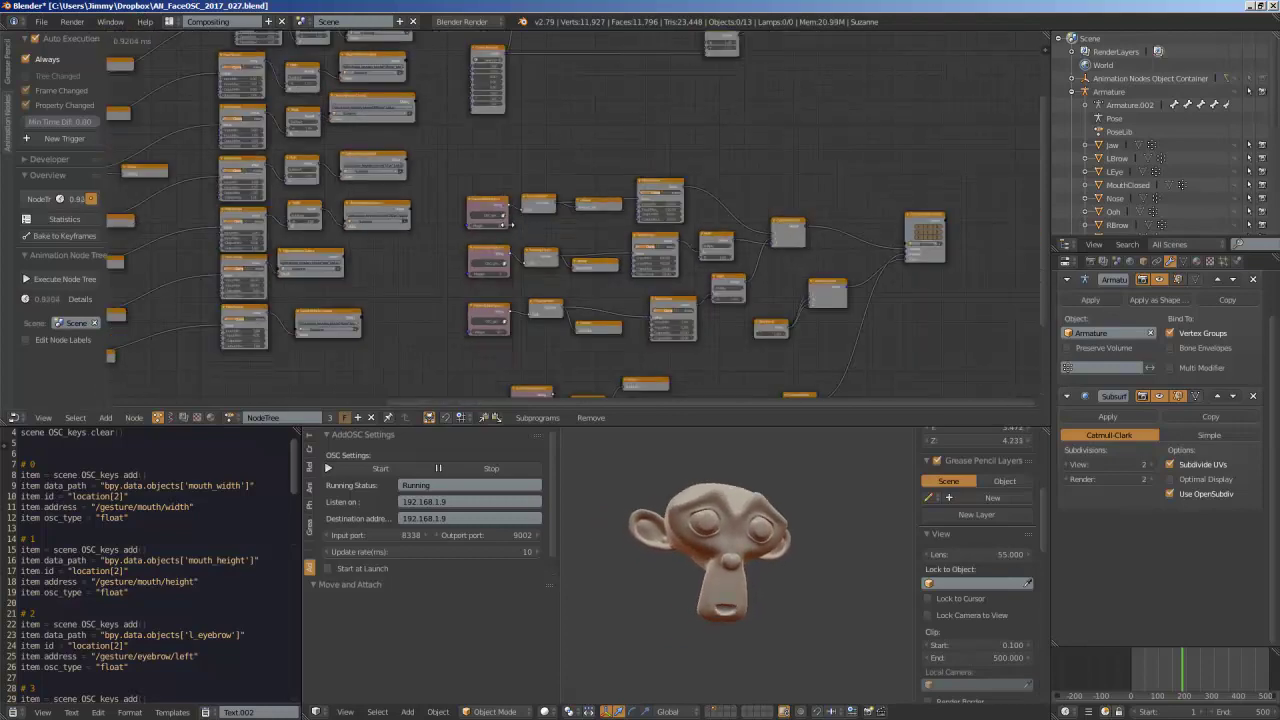
Zoom and pan to the head position, rotation and Object Transforms Output nodes
{"action": "scroll", "coordinate": [505, 224], "scroll_direction": "down", "scroll_amount": 3}
{"action": "scroll", "coordinate": [440, 185], "scroll_direction": "up", "scroll_amount": 6}
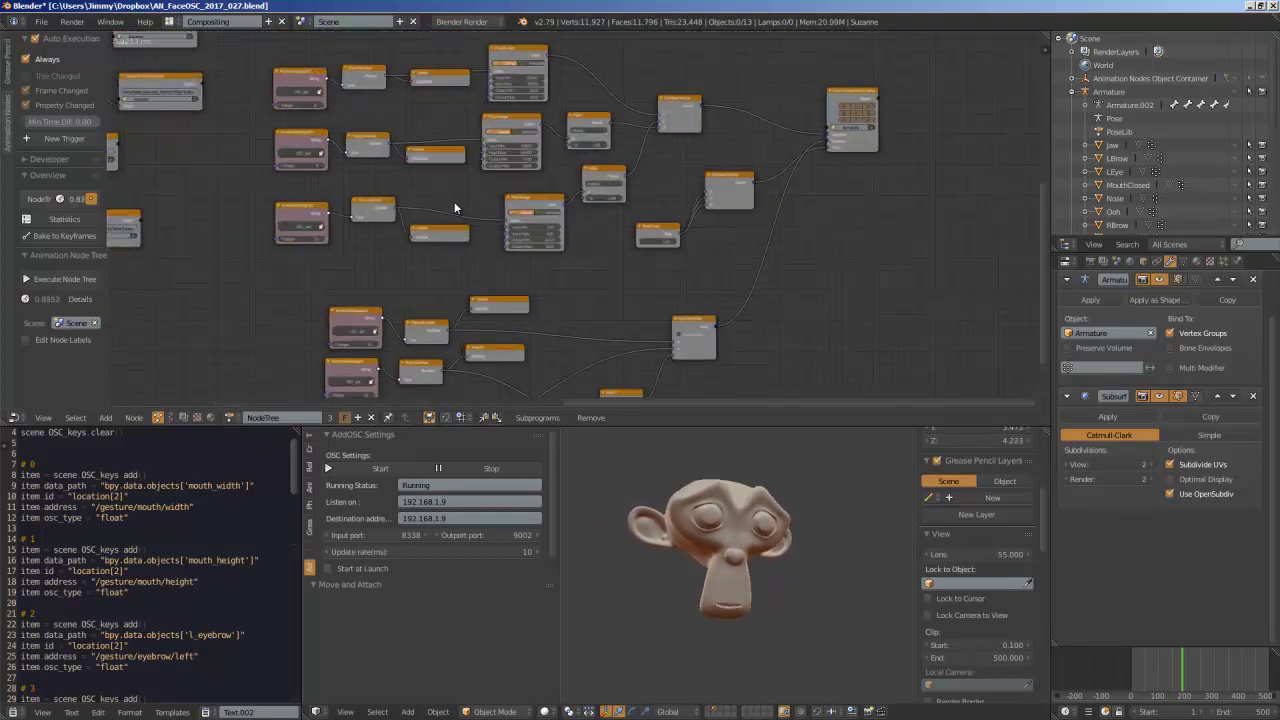
{"action": "scroll", "coordinate": [454, 201], "scroll_direction": "up", "scroll_amount": 4}
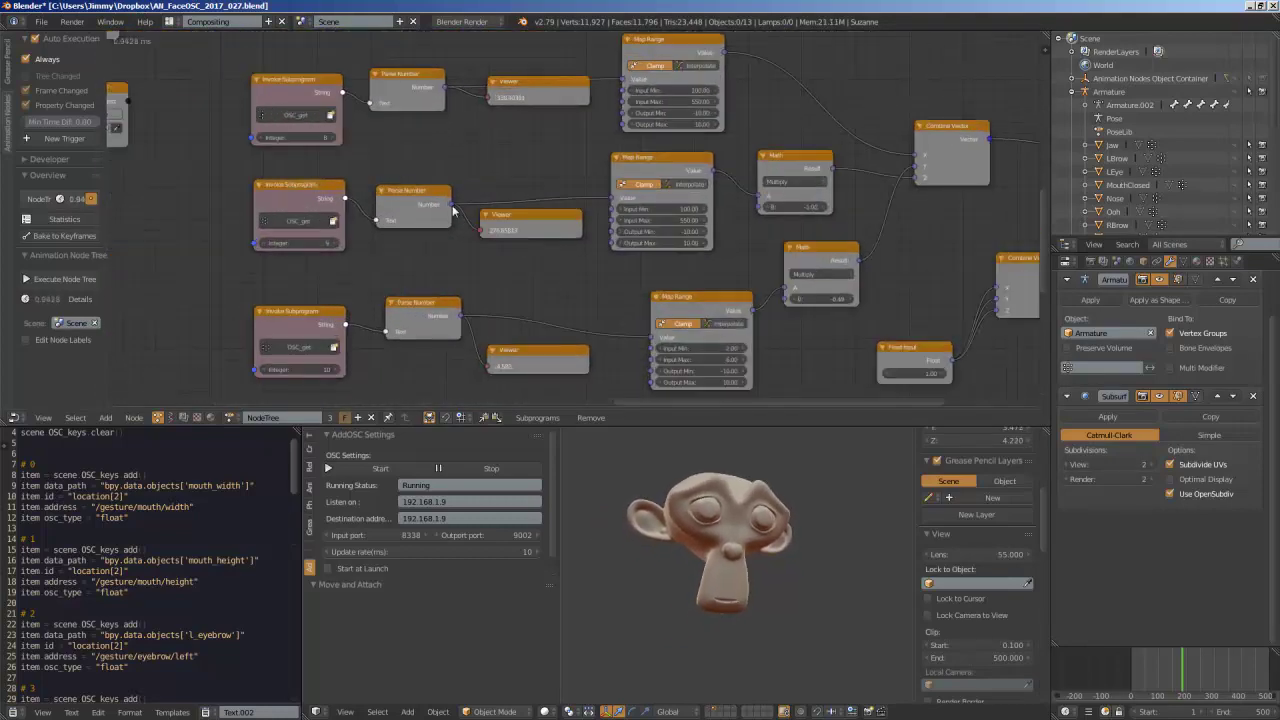
{"action": "scroll", "coordinate": [454, 210], "scroll_direction": "down", "scroll_amount": 2}
{"action": "scroll", "coordinate": [499, 205], "scroll_direction": "up", "scroll_amount": 2}
{"action": "scroll", "coordinate": [499, 205], "scroll_direction": "down", "scroll_amount": 1}
{"action": "scroll", "coordinate": [787, 140], "scroll_direction": "up", "scroll_amount": 1}
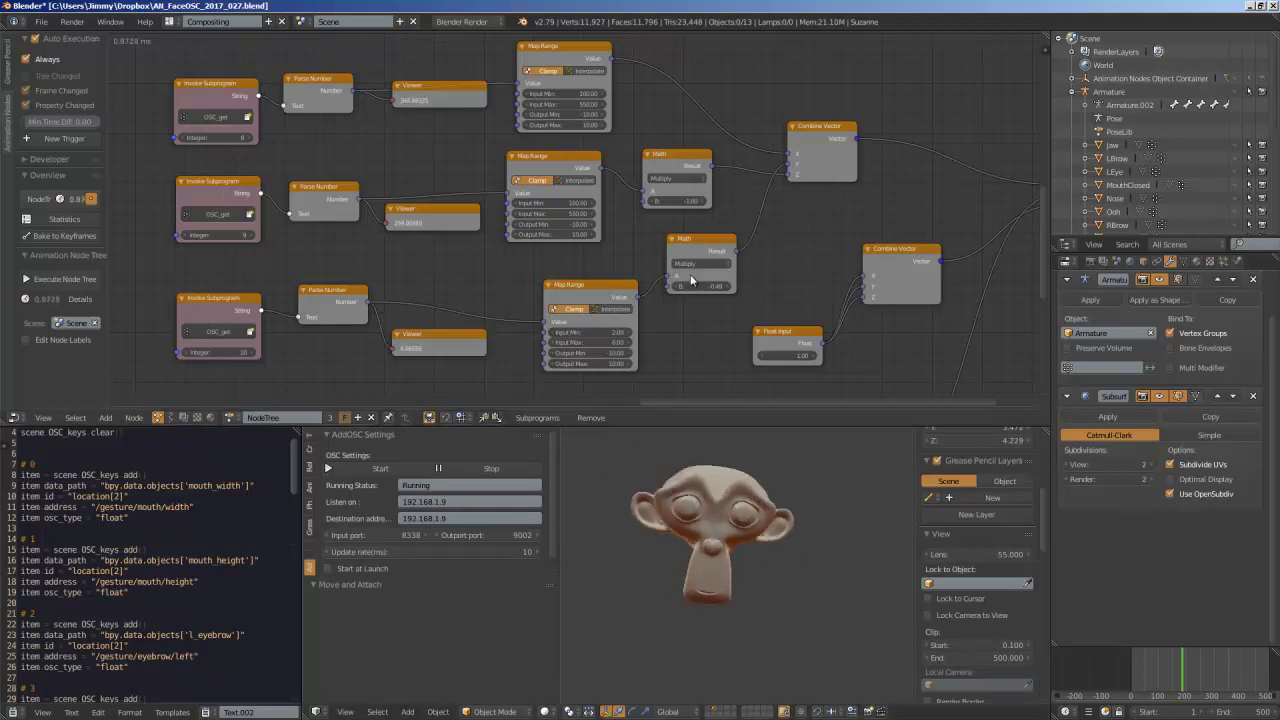
{"action": "middle_click_drag", "start_coordinate": [644, 163], "coordinate": [634, 127]}
{"action": "scroll", "coordinate": [634, 127], "scroll_direction": "down", "scroll_amount": 1}
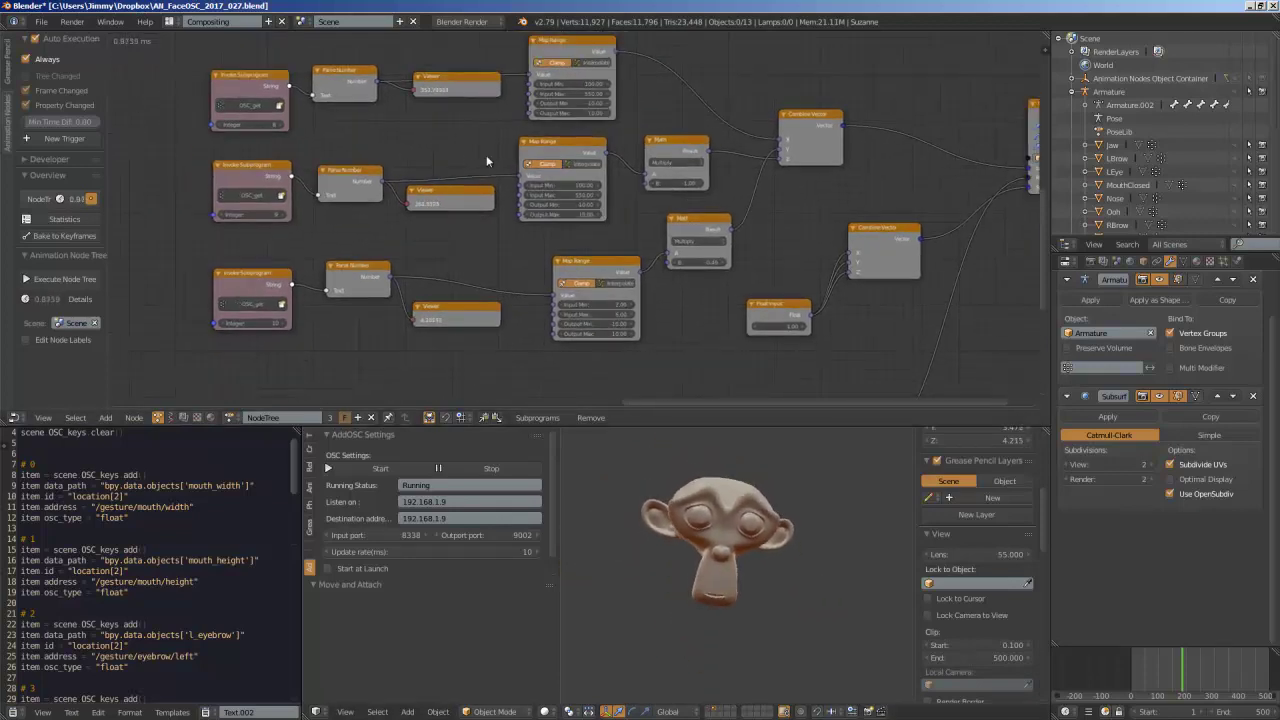
{"action": "middle_click_drag", "start_coordinate": [448, 217], "coordinate": [168, 230]}
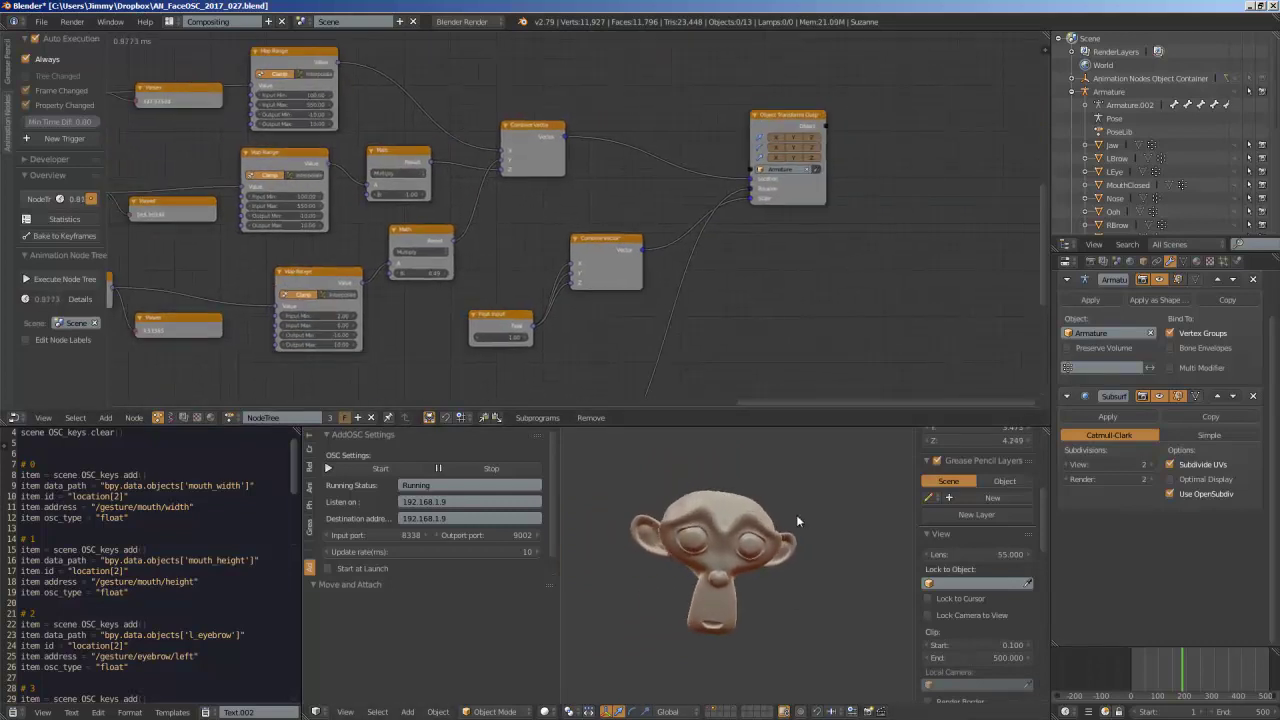
{"action": "middle_click_drag", "start_coordinate": [798, 296], "coordinate": [809, 262]}
{"action": "mouse_move", "coordinate": [763, 186]}
{"action": "middle_mouse_down"}
{"action": "mouse_move", "coordinate": [720, 243]}
{"action": "mouse_move", "coordinate": [731, 248]}
{"action": "mouse_move", "coordinate": [756, 205]}
{"action": "middle_mouse_up"}
Reposition the Combine Euler node up and right beside its rotation inputs
{"action": "left_click_drag", "start_coordinate": [756, 210], "coordinate": [769, 196]}
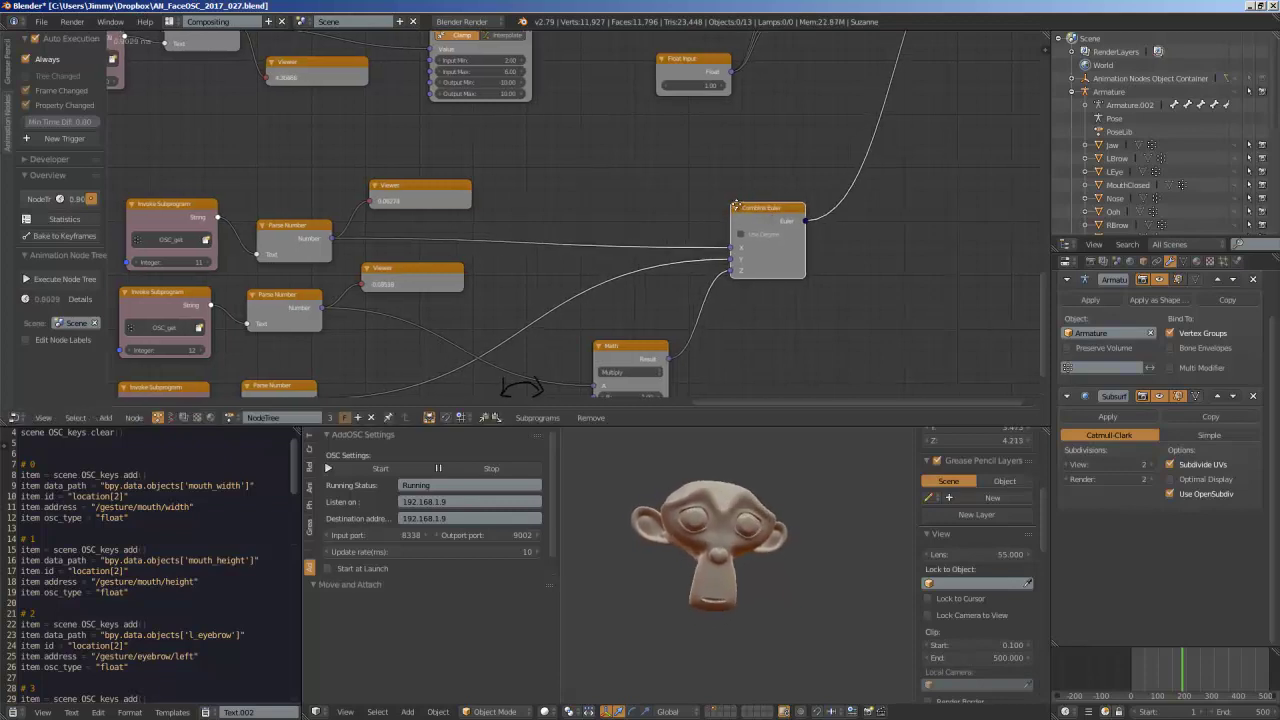
{"action": "middle_click_drag", "start_coordinate": [773, 218], "coordinate": [783, 213]}
{"action": "middle_click_drag", "start_coordinate": [452, 261], "coordinate": [564, 174]}
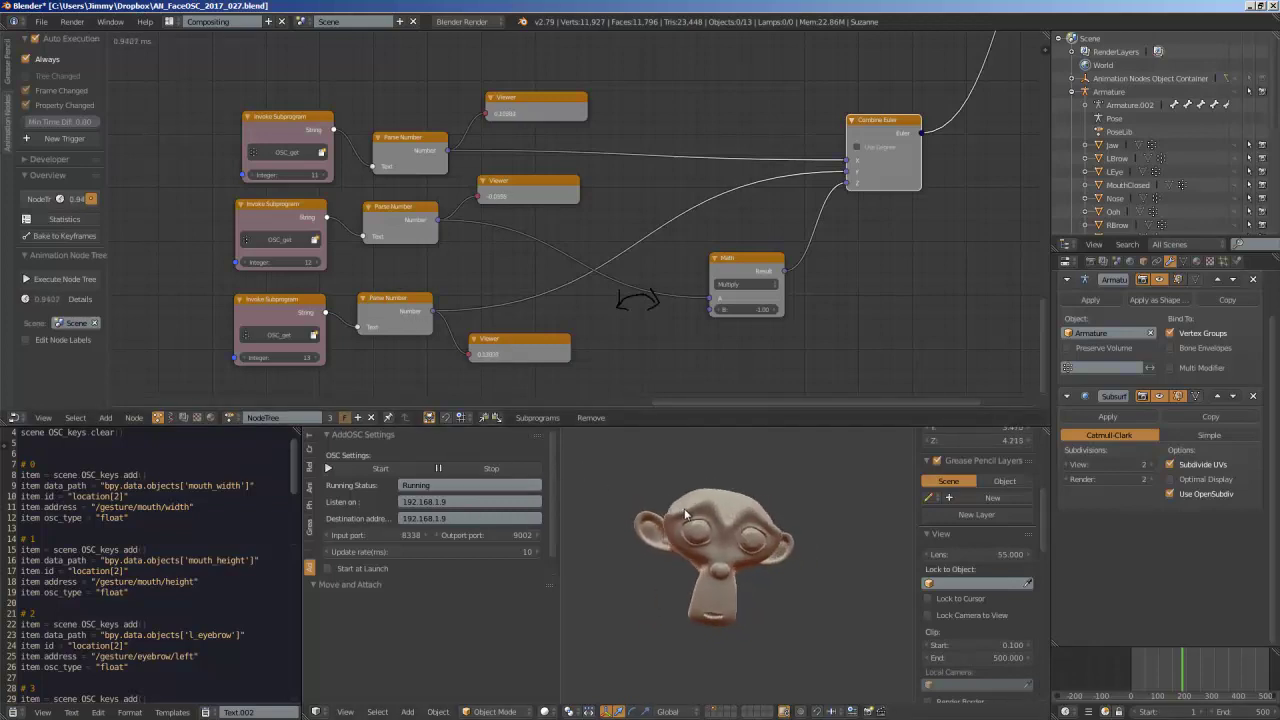
Make the panels below the node tree taller
{"action": "scroll", "coordinate": [525, 268], "scroll_direction": "down", "scroll_amount": 4}
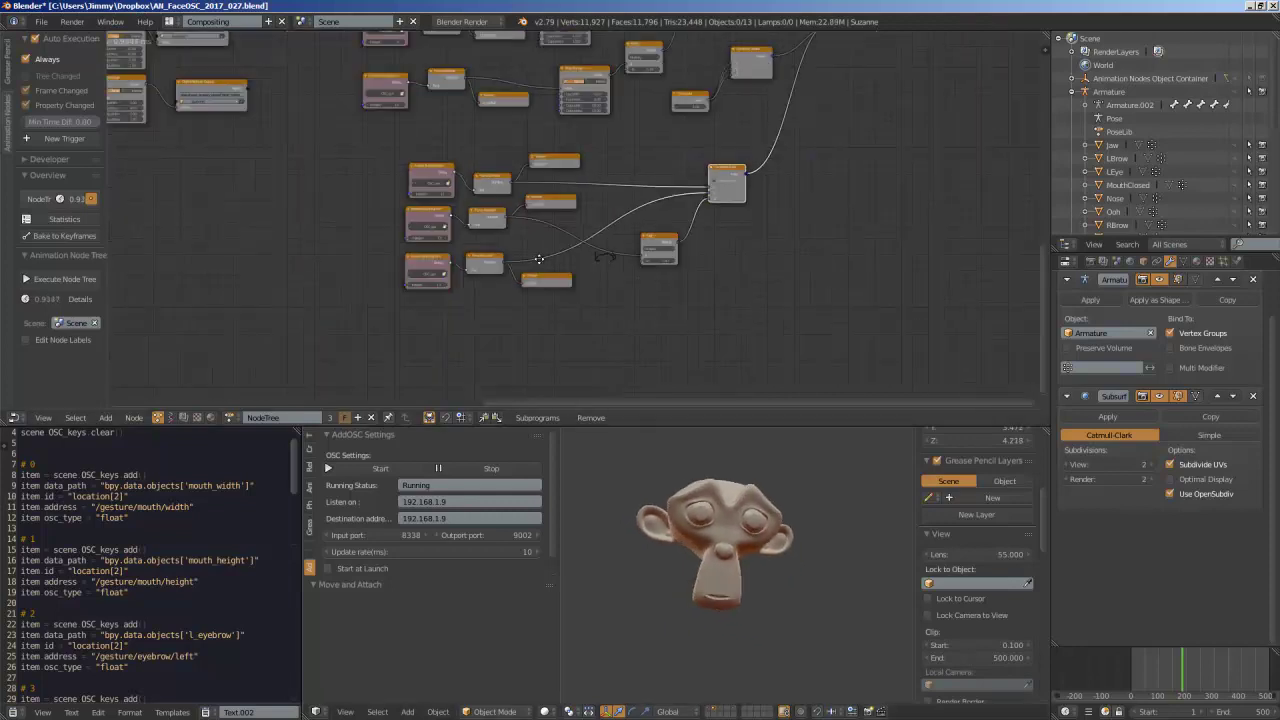
{"action": "middle_click_drag", "start_coordinate": [540, 265], "coordinate": [579, 267]}
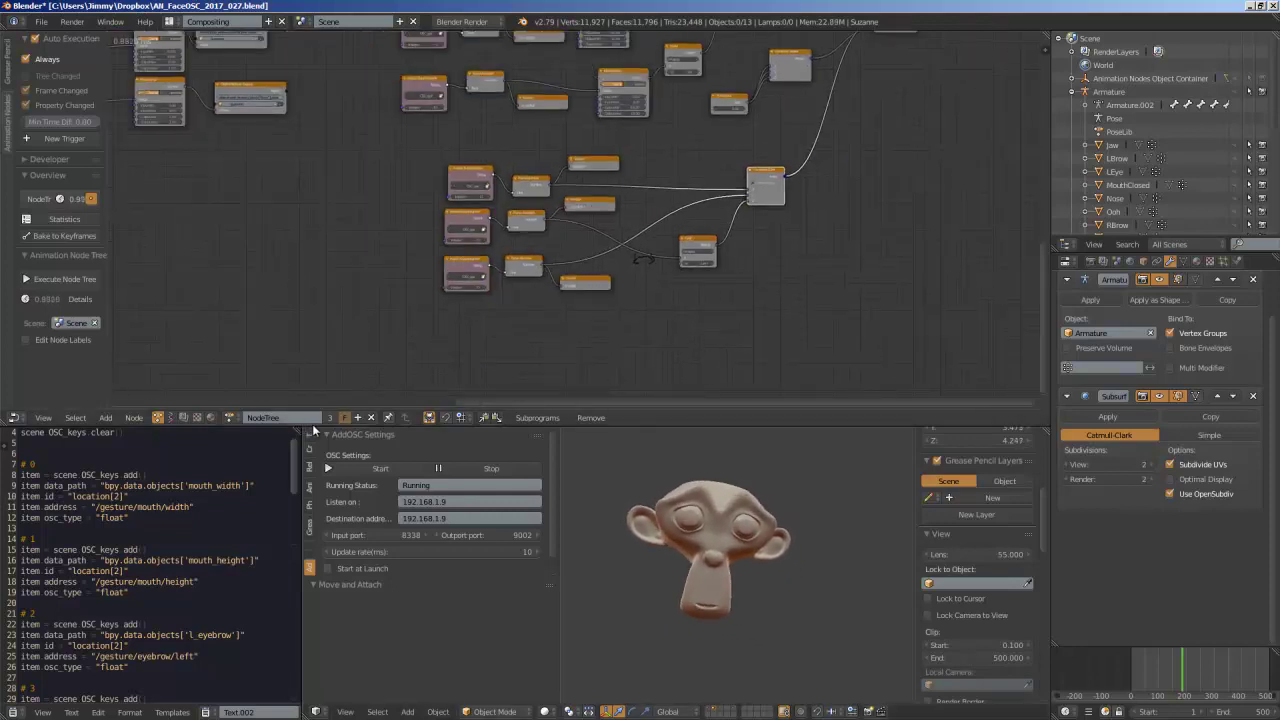
{"action": "left_click_drag", "start_coordinate": [313, 424], "coordinate": [351, 333]}
Expand AddOSC to show its imported OSC keys and zoom out over the Animation Nodes tree
{"action": "left_click", "coordinate": [403, 497]}
{"action": "scroll", "coordinate": [477, 501], "scroll_direction": "down", "scroll_amount": 5}
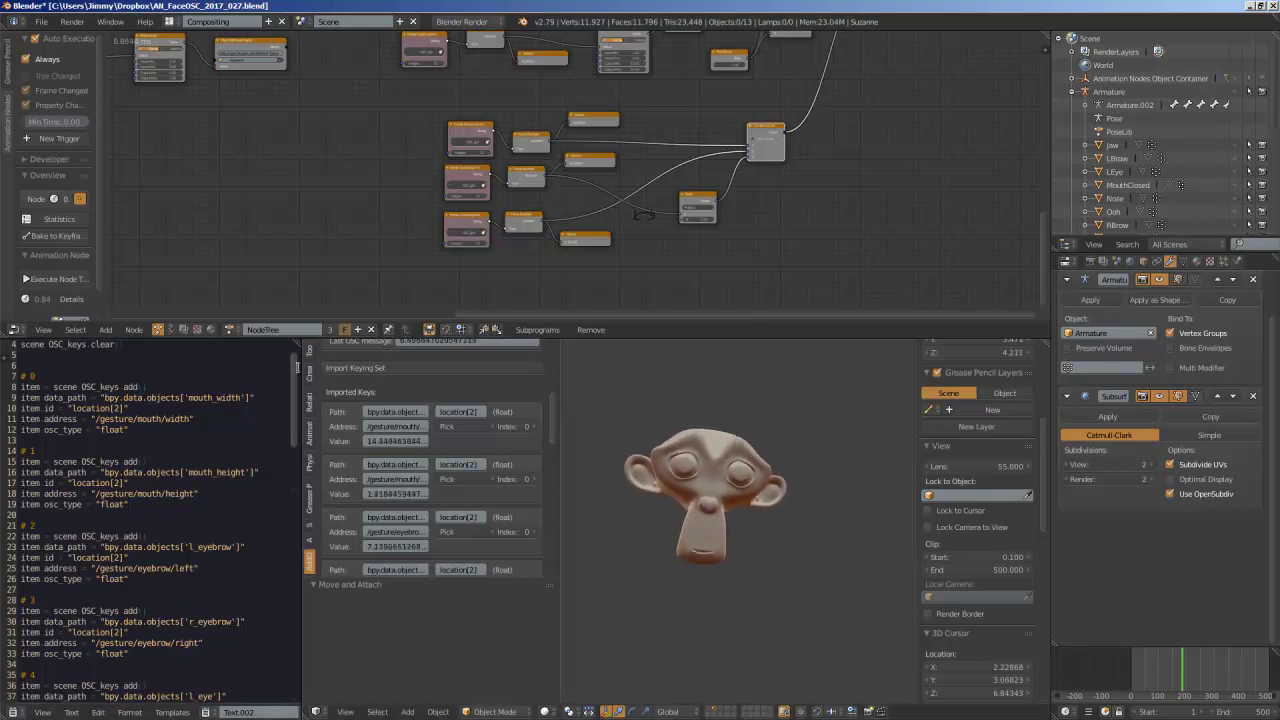
{"action": "scroll", "coordinate": [294, 365], "scroll_direction": "up", "scroll_amount": 1}
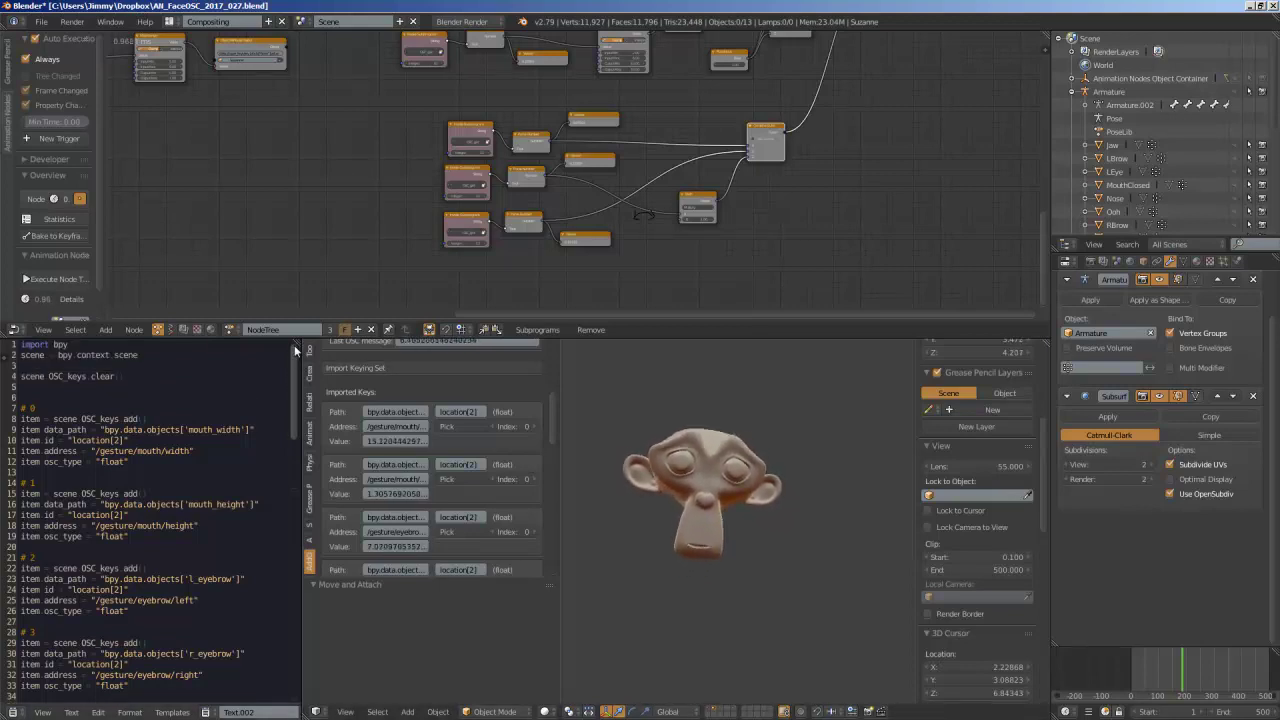
{"action": "left_click_drag", "start_coordinate": [291, 382], "coordinate": [408, 560]}
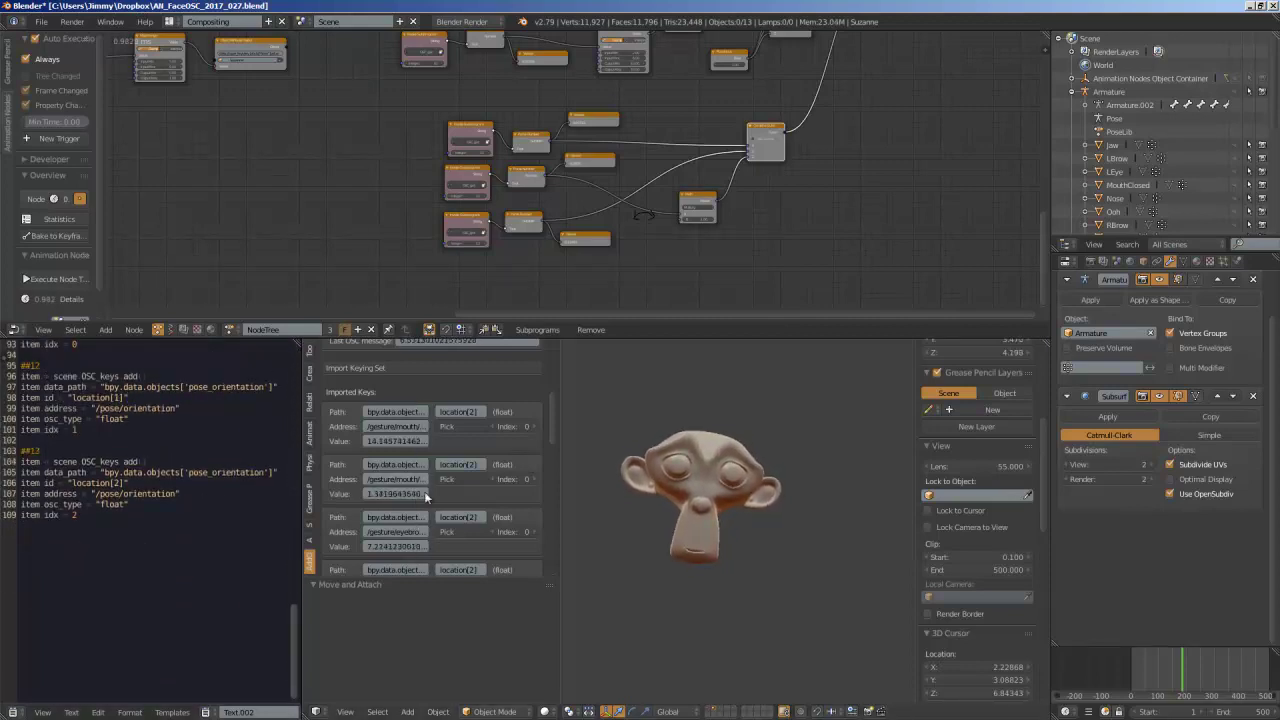
{"action": "scroll", "coordinate": [200, 500], "scroll_direction": "up", "scroll_amount": 7}
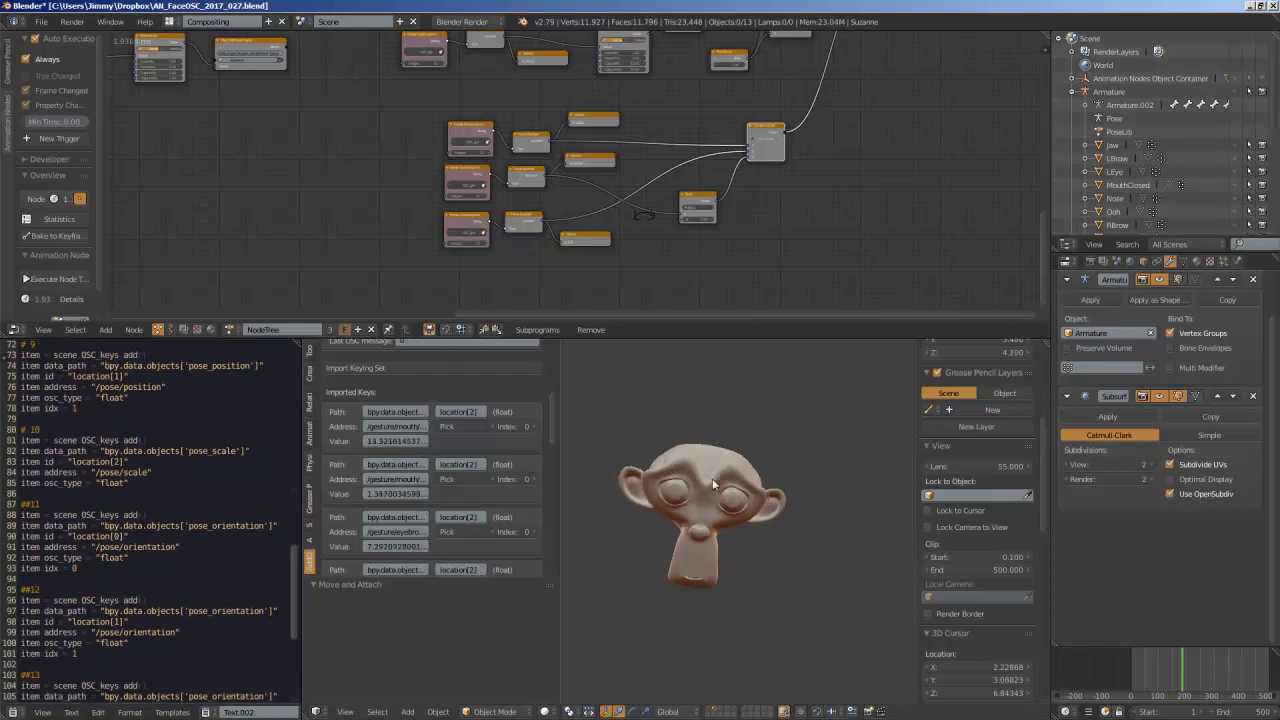
{"action": "scroll", "coordinate": [330, 180], "scroll_direction": "down", "scroll_amount": 2}
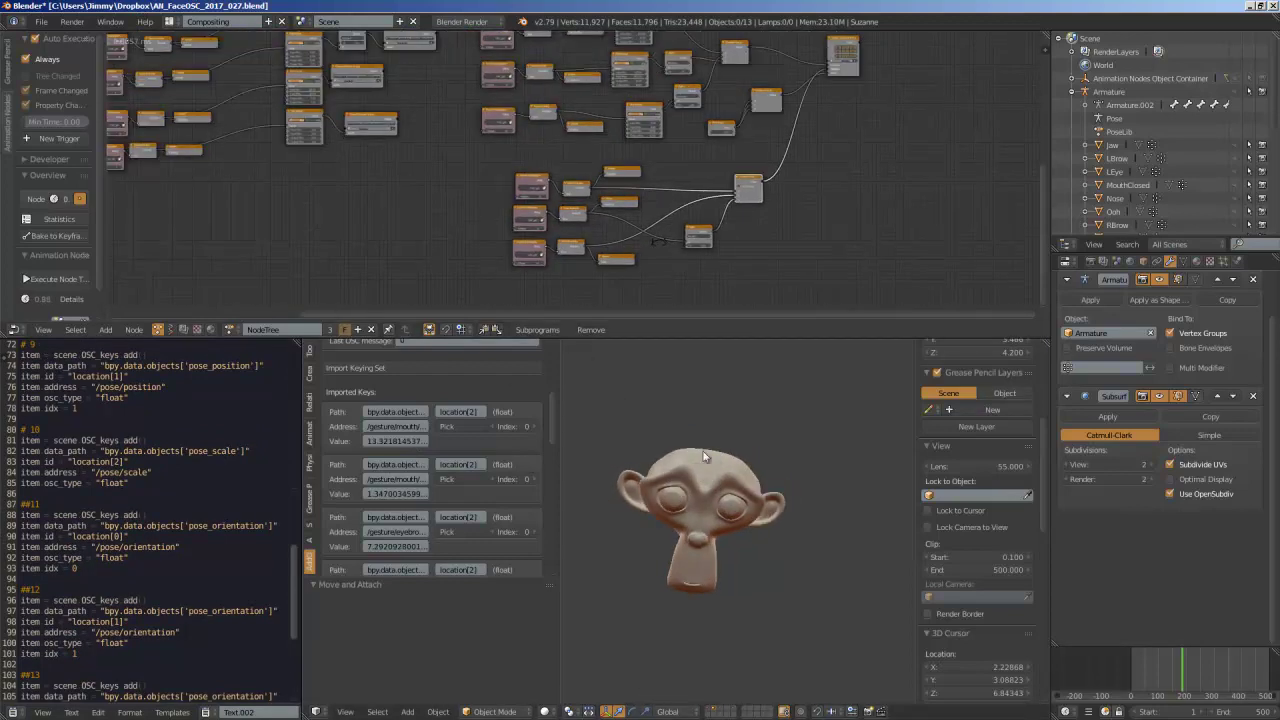
Toggle to the cube's layer and back to Suzanne with 2, then zoom and pan the node tree
{"action": "key", "text": "2"}
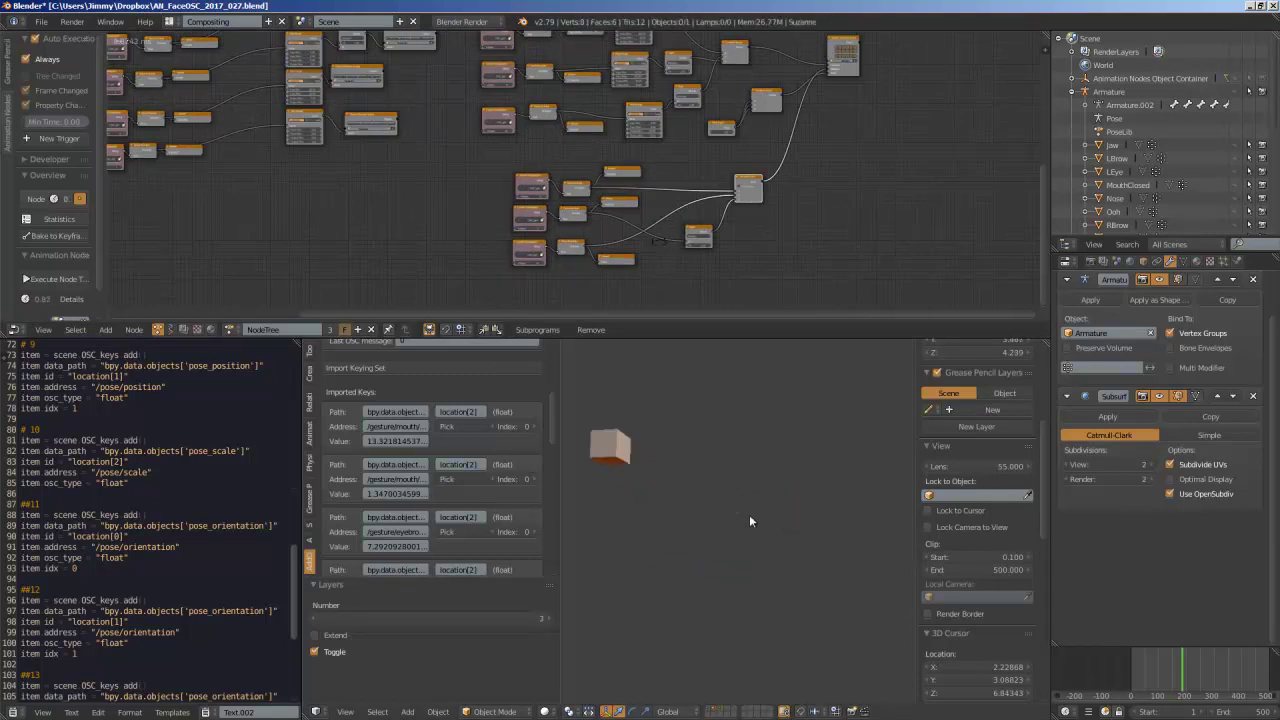
{"action": "key", "text": "2"}
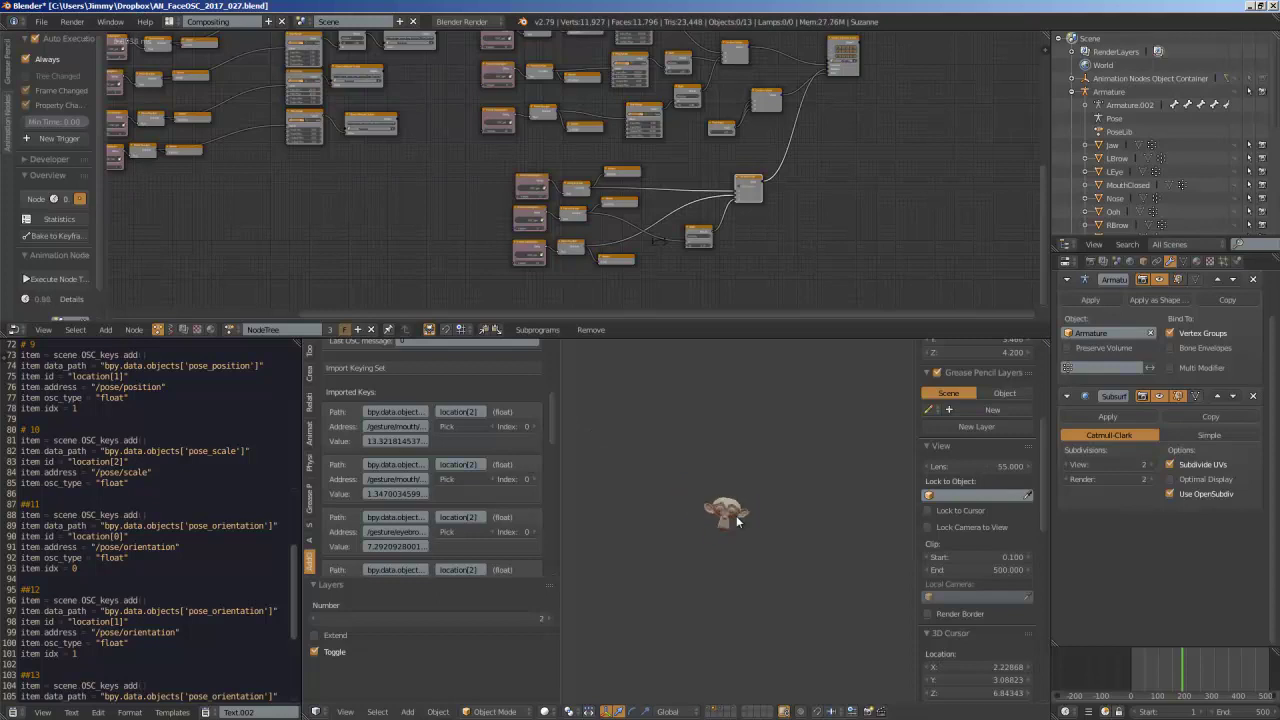
{"action": "scroll", "coordinate": [738, 528], "scroll_direction": "up", "scroll_amount": 5}
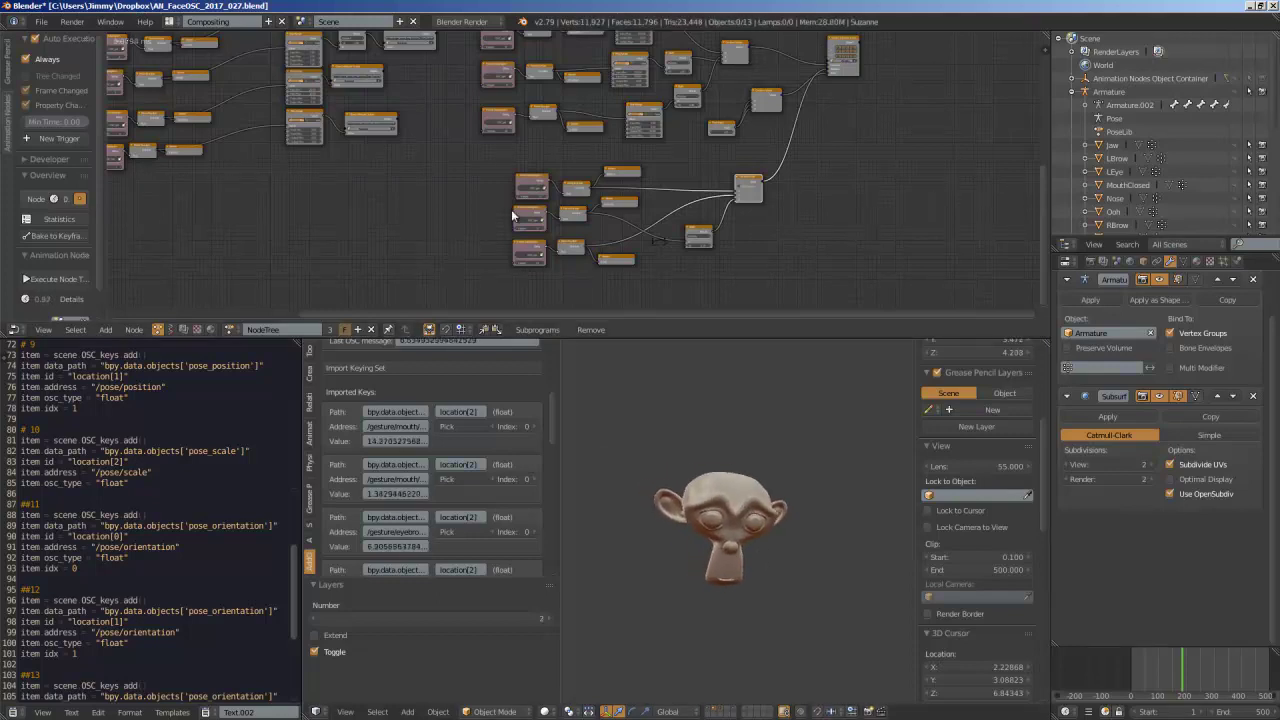
{"action": "middle_click_drag", "start_coordinate": [502, 212], "coordinate": [484, 320]}
{"action": "scroll", "coordinate": [490, 250], "scroll_direction": "down", "scroll_amount": 2}
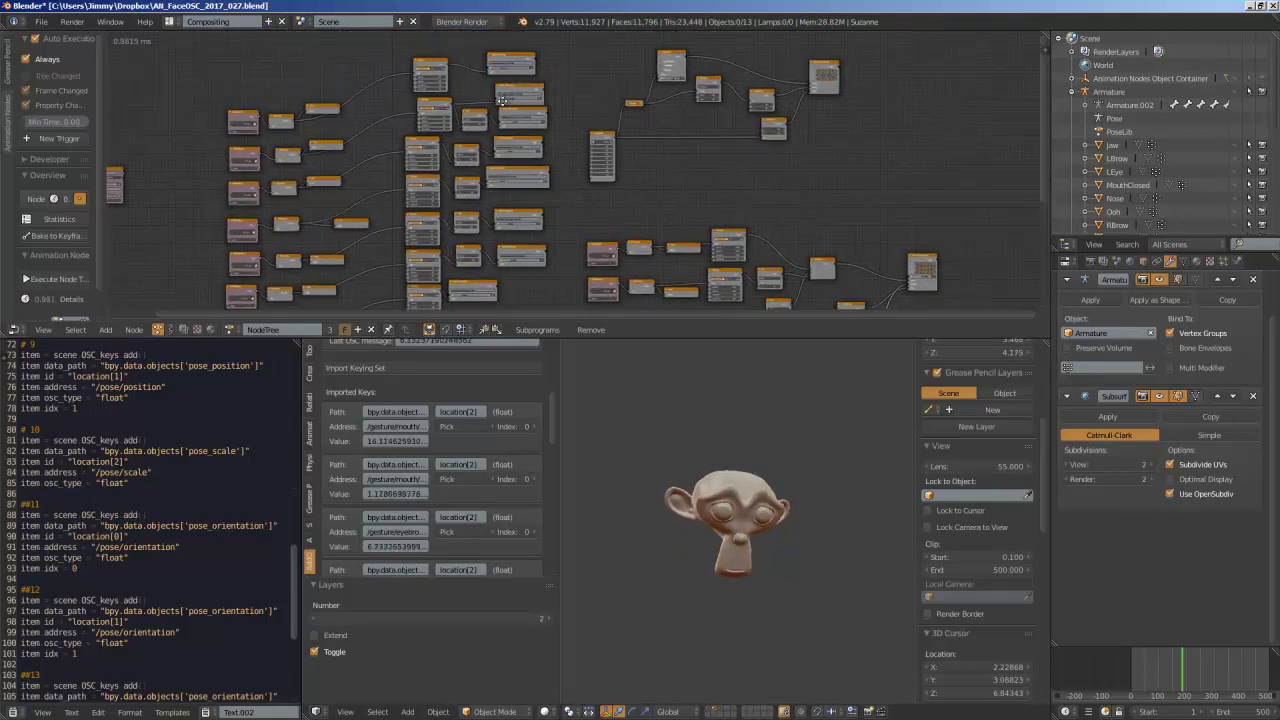
{"action": "scroll", "coordinate": [430, 450], "scroll_direction": "up", "scroll_amount": 2}
{"action": "scroll", "coordinate": [597, 186], "scroll_direction": "up", "scroll_amount": 3}
Pan and zoom the Node Editor to center the Map Range, Math and Object Attribute Output nodes
{"action": "middle_click_drag", "start_coordinate": [597, 186], "coordinate": [608, 157]}
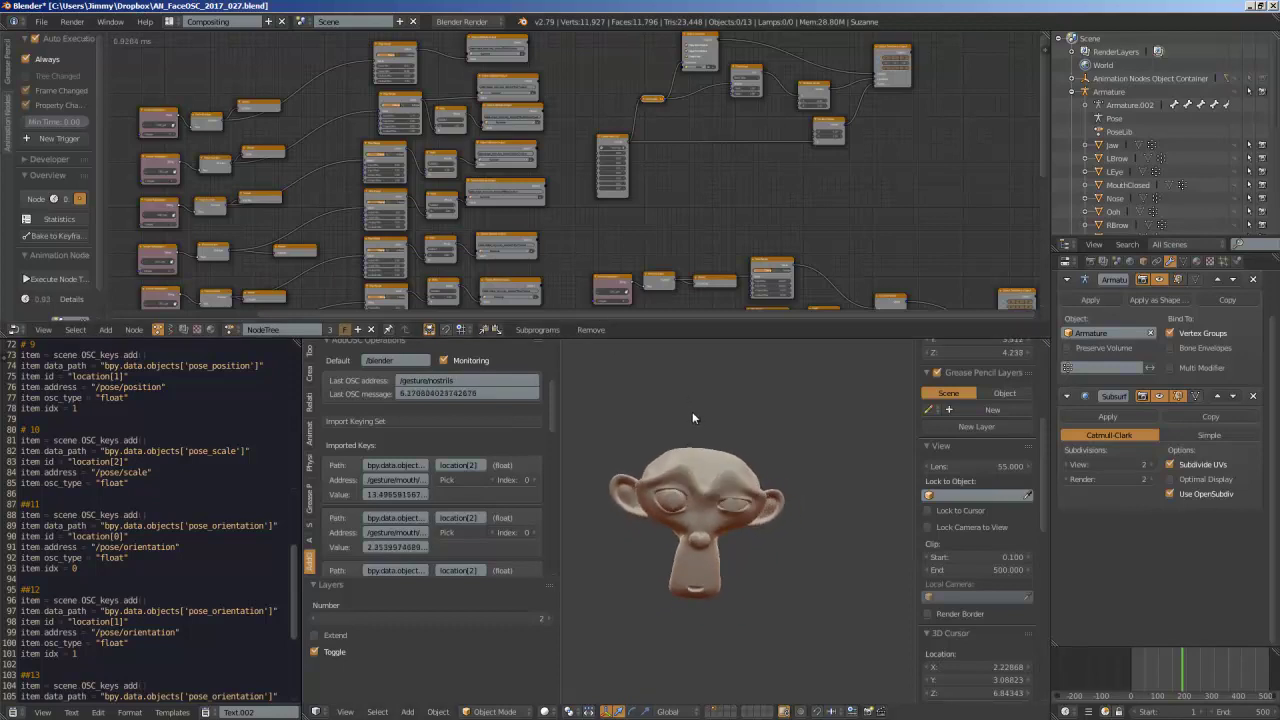
{"action": "scroll", "coordinate": [606, 200], "scroll_direction": "down", "scroll_amount": 3}
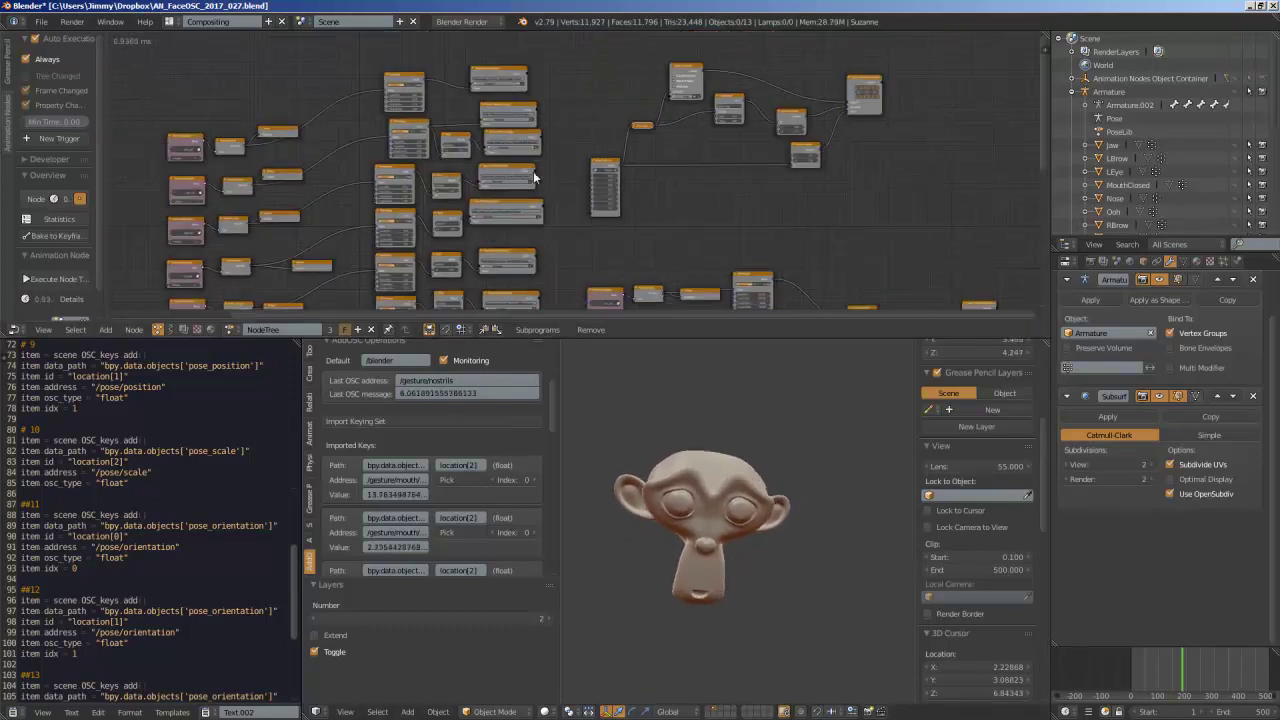
{"action": "scroll", "coordinate": [546, 224], "scroll_direction": "up", "scroll_amount": 5}
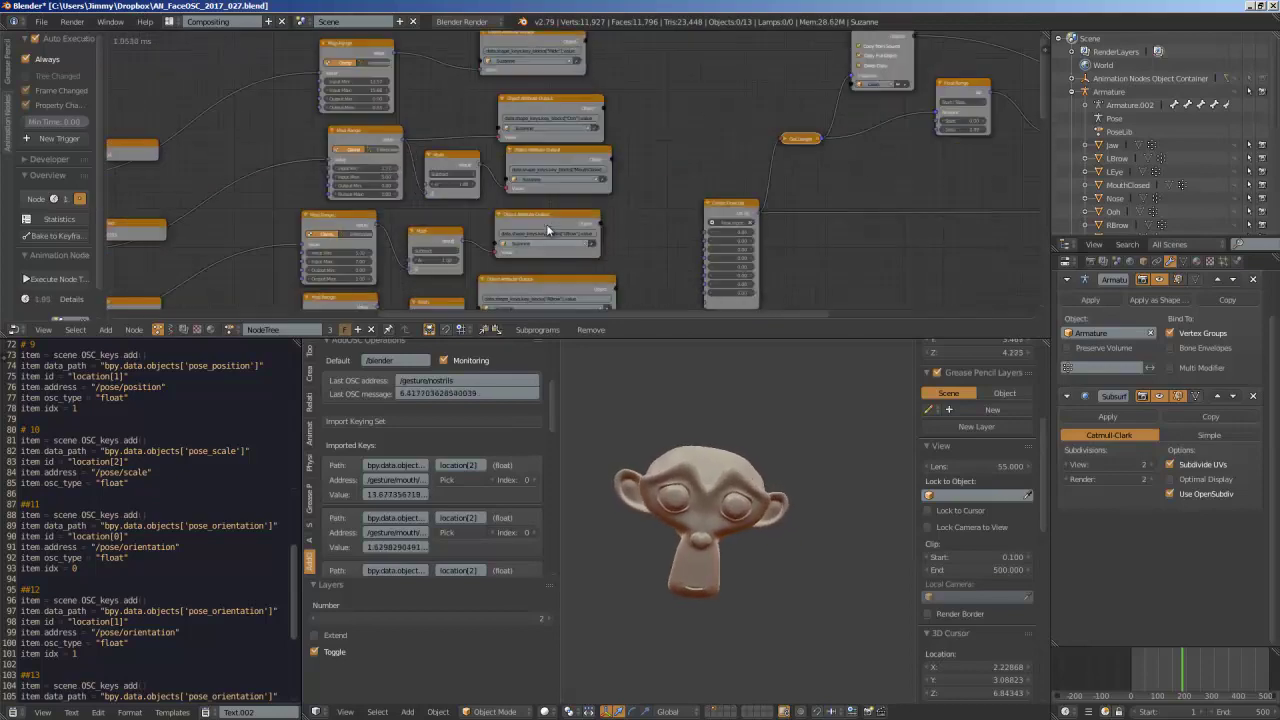
{"action": "middle_click_drag", "start_coordinate": [560, 228], "coordinate": [580, 261]}
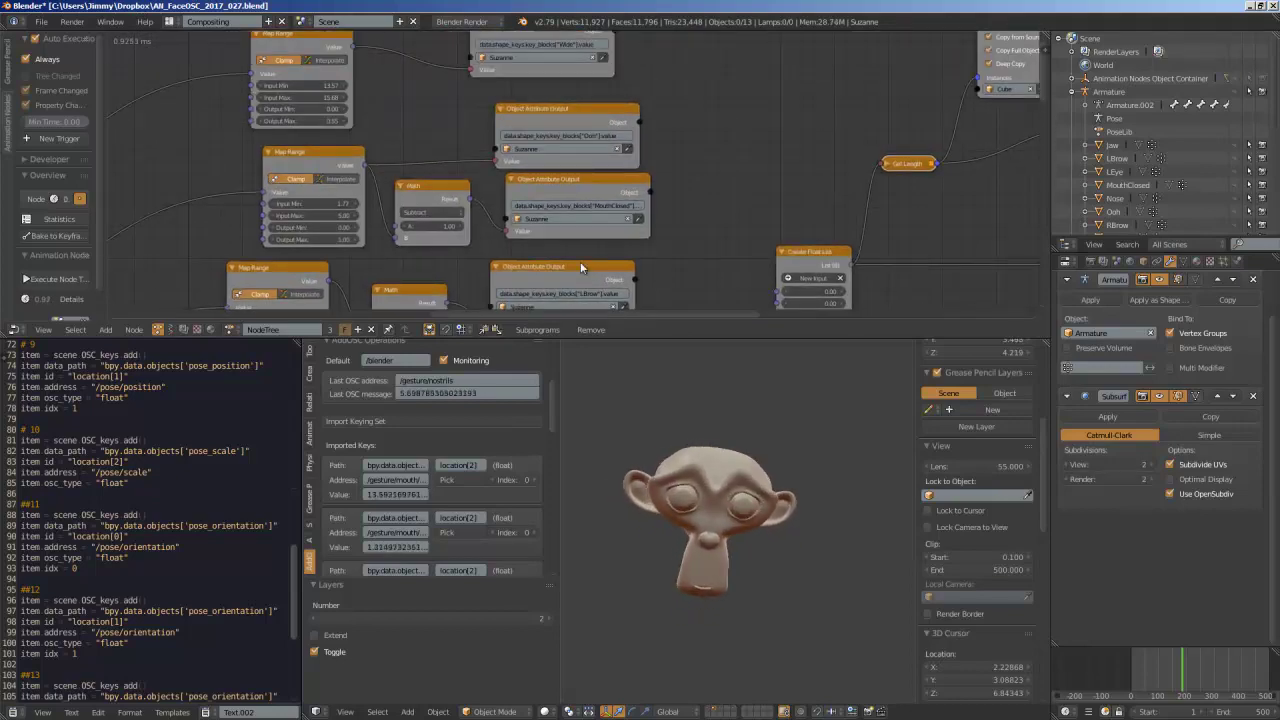
Select Suzanne, turn off Only Render to show grid and relationship lines, and hide the tool shelf
{"action": "right_click", "coordinate": [711, 467]}
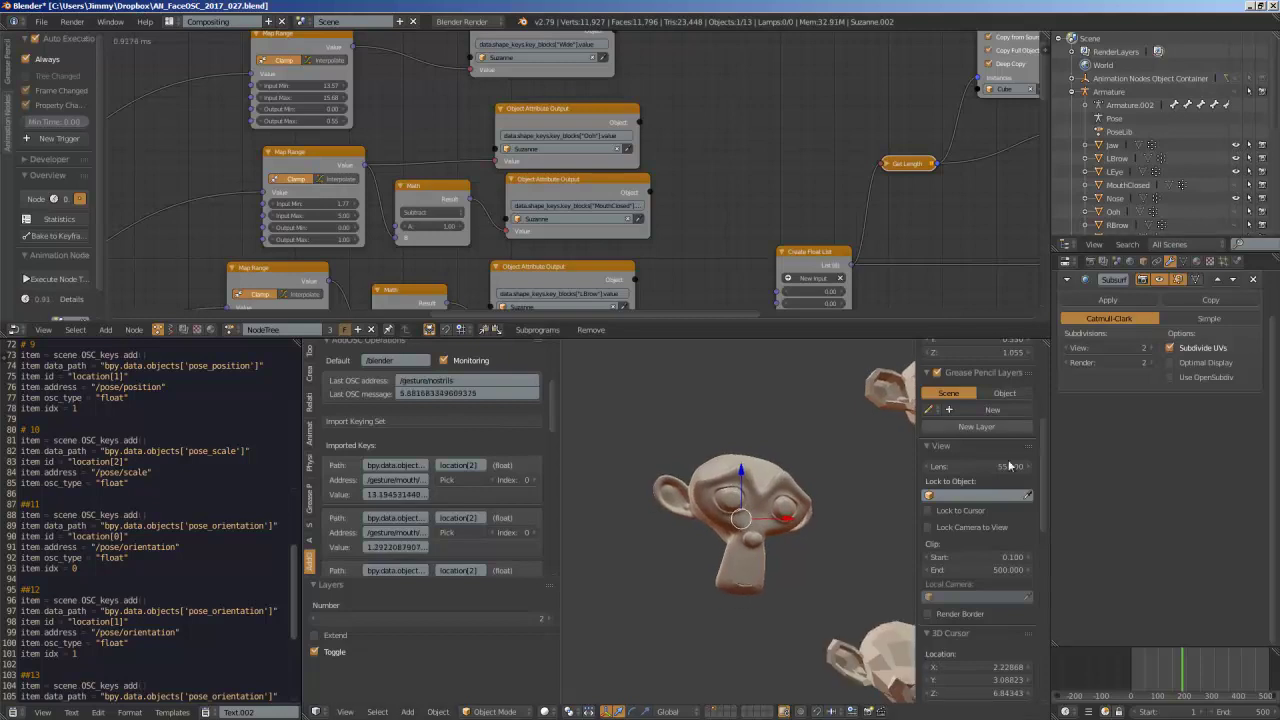
{"action": "scroll", "coordinate": [959, 597], "scroll_direction": "down", "scroll_amount": 1}
{"action": "scroll", "coordinate": [959, 597], "scroll_direction": "down", "scroll_amount": 5}
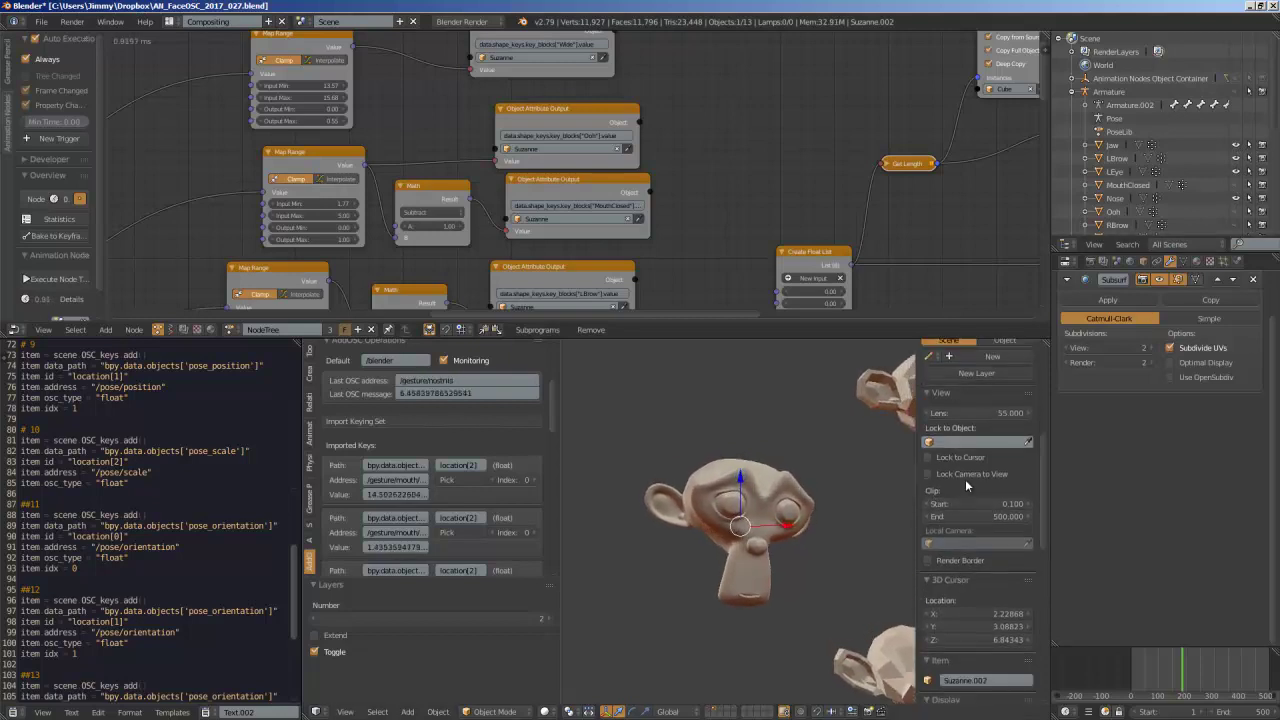
{"action": "left_click", "coordinate": [927, 587]}
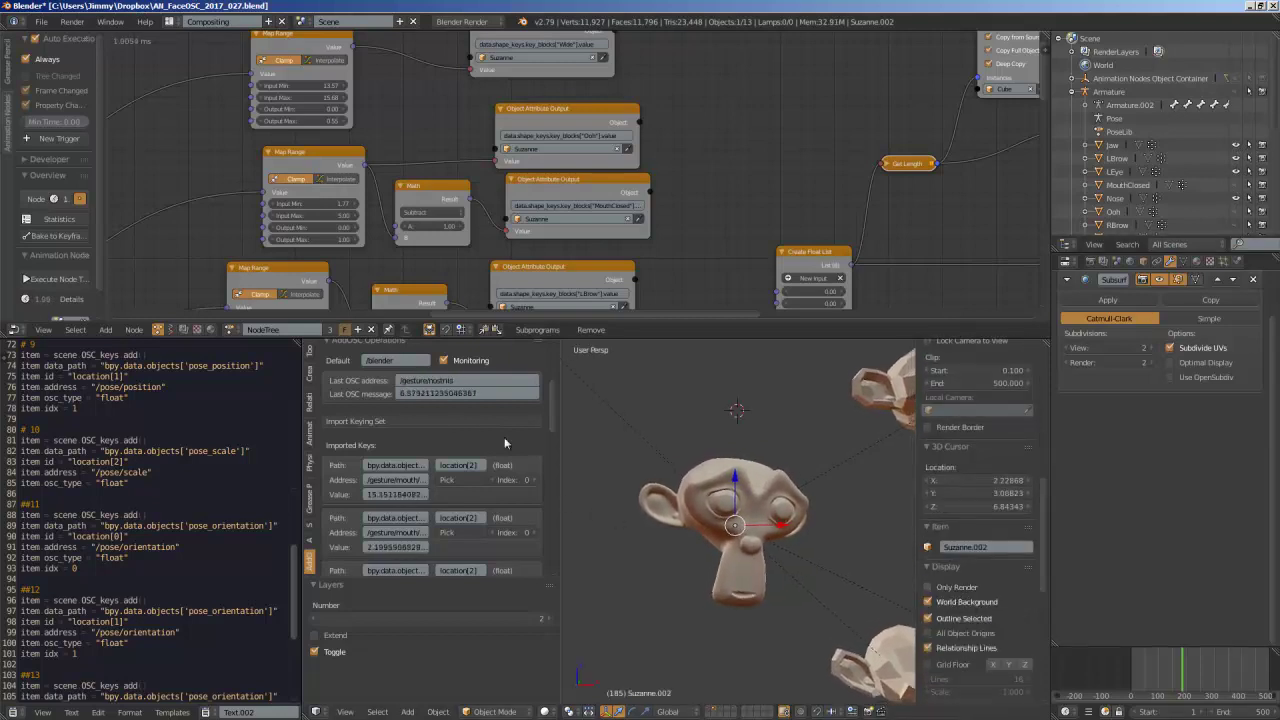
{"action": "left_click", "coordinate": [593, 413]}
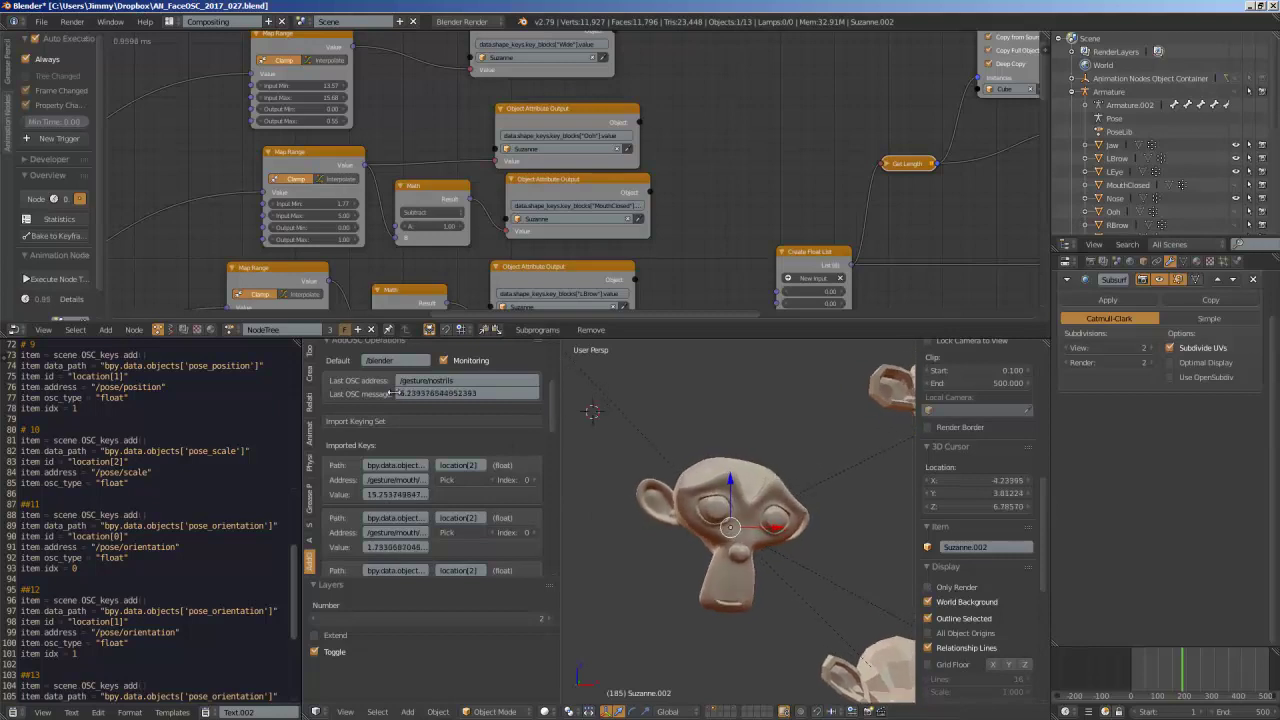
{"action": "key", "text": "t"}
Unhide two more Suzanne heads from the outliner
{"action": "scroll", "coordinate": [622, 459], "scroll_direction": "down", "scroll_amount": 3}
{"action": "scroll", "coordinate": [636, 457], "scroll_direction": "down", "scroll_amount": 2}
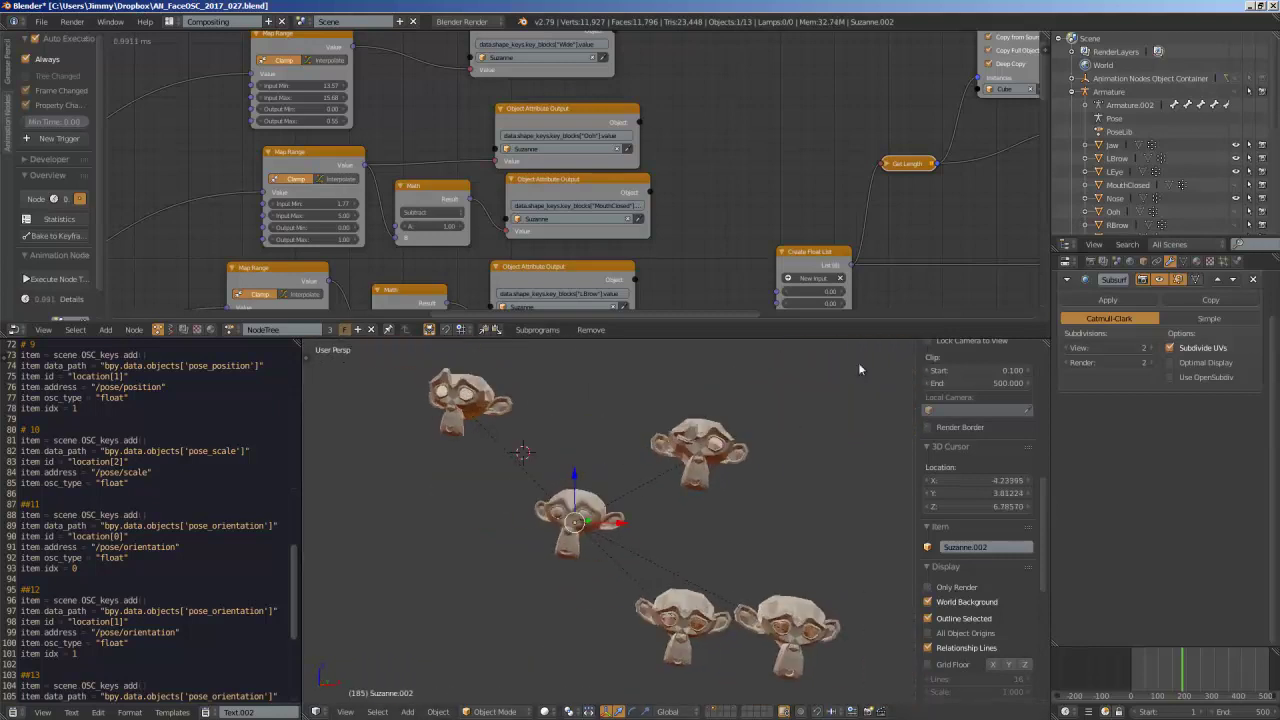
{"action": "scroll", "coordinate": [1245, 180], "scroll_direction": "down", "scroll_amount": 2}
{"action": "left_click", "coordinate": [1236, 185]}
{"action": "left_click", "coordinate": [1236, 198]}
Unhide two additional Suzanne heads in the outliner
{"action": "left_click", "coordinate": [1236, 213]}
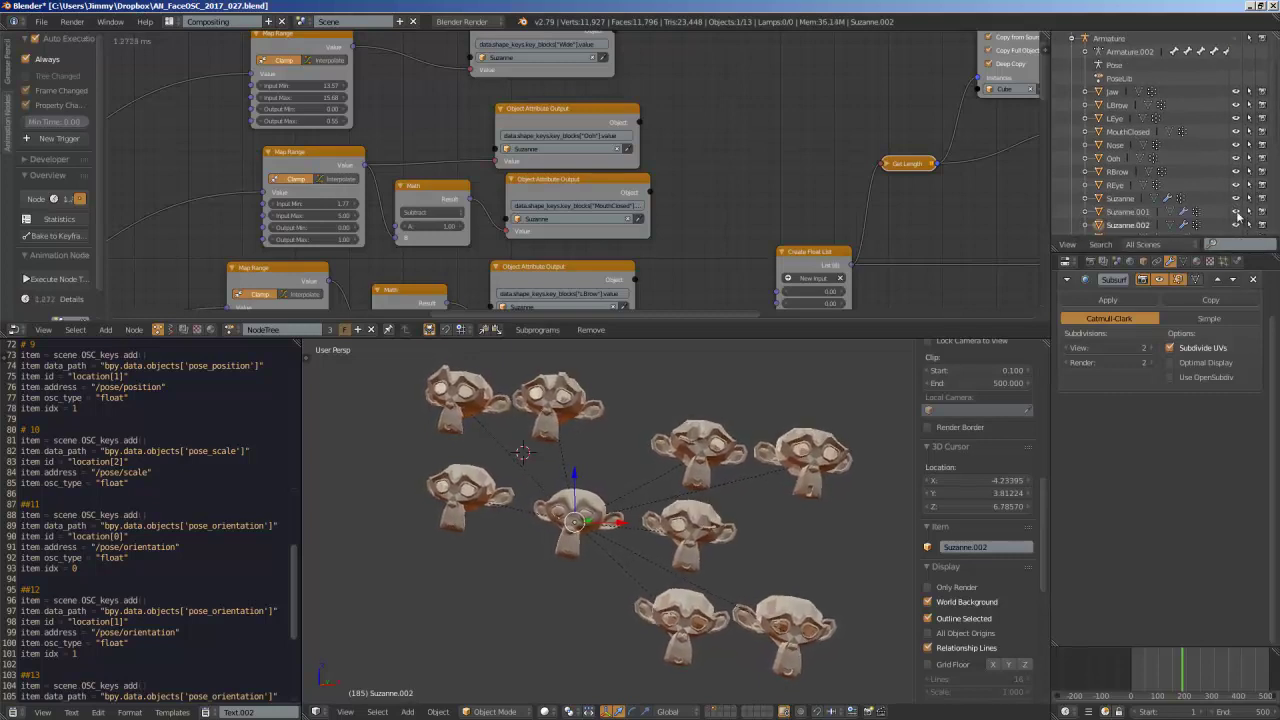
{"action": "scroll", "coordinate": [1215, 205], "scroll_direction": "down", "scroll_amount": 3}
{"action": "left_click", "coordinate": [1236, 198]}
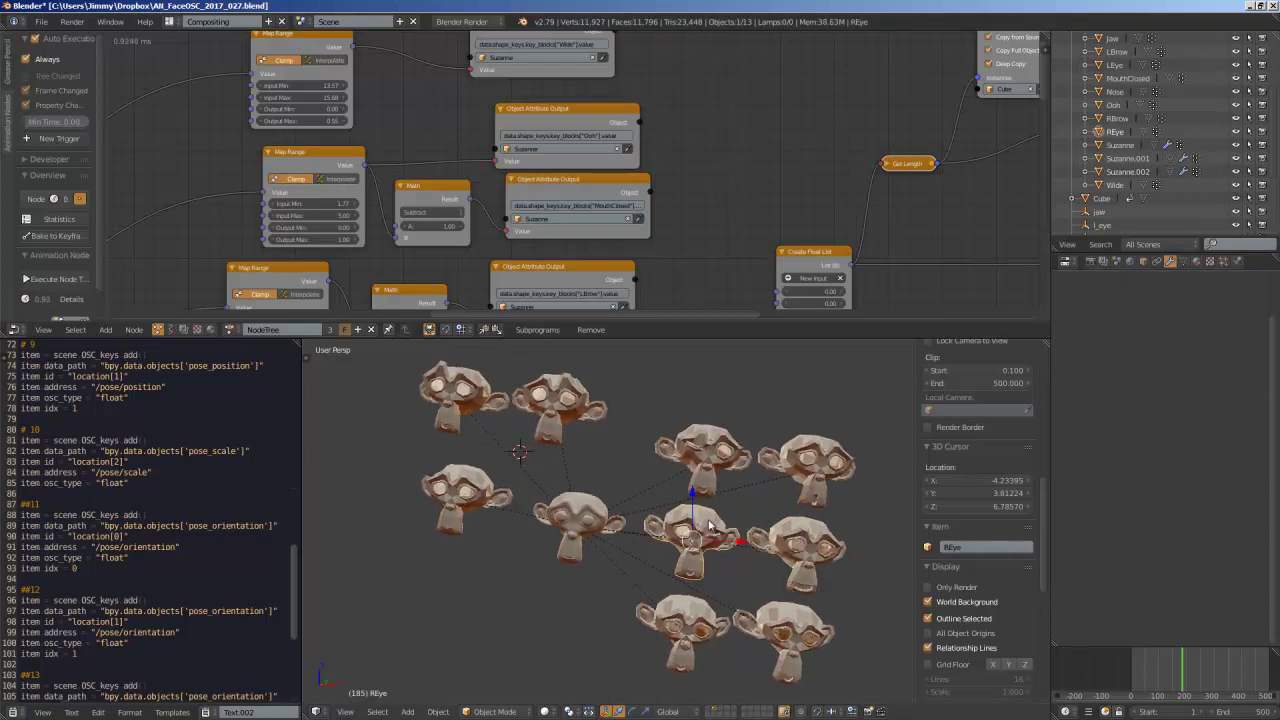
Select the original live-tracked Suzanne and display its shape keys in the Object Data tab
{"action": "right_click", "coordinate": [551, 476]}
{"action": "scroll", "coordinate": [634, 477], "scroll_direction": "up", "scroll_amount": 3}
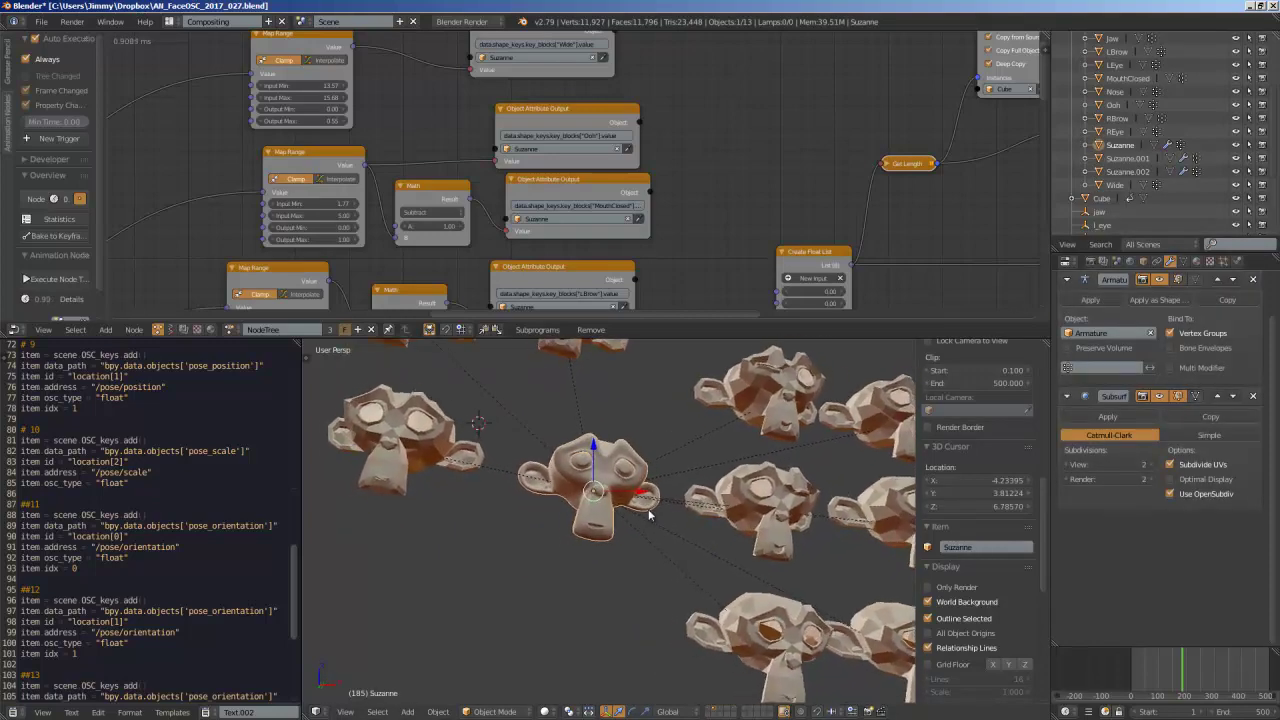
{"action": "left_click", "coordinate": [1183, 261]}
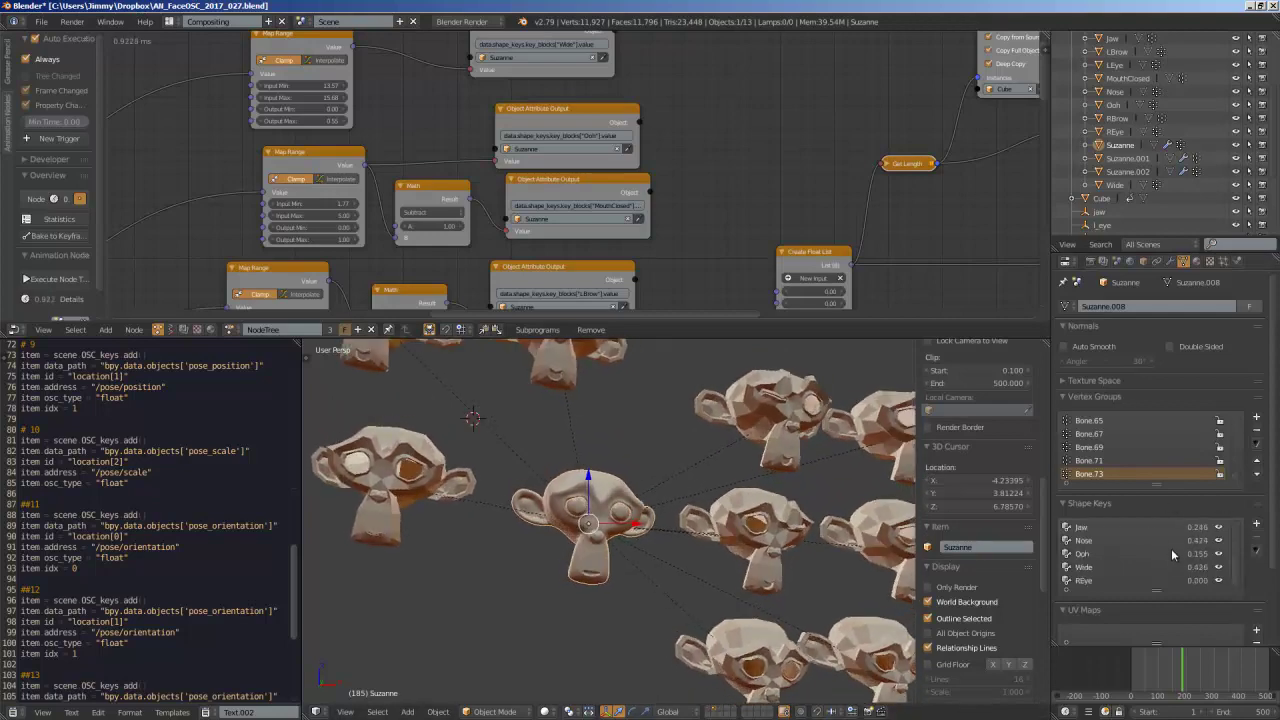
{"action": "scroll", "coordinate": [1167, 550], "scroll_direction": "up", "scroll_amount": 1}
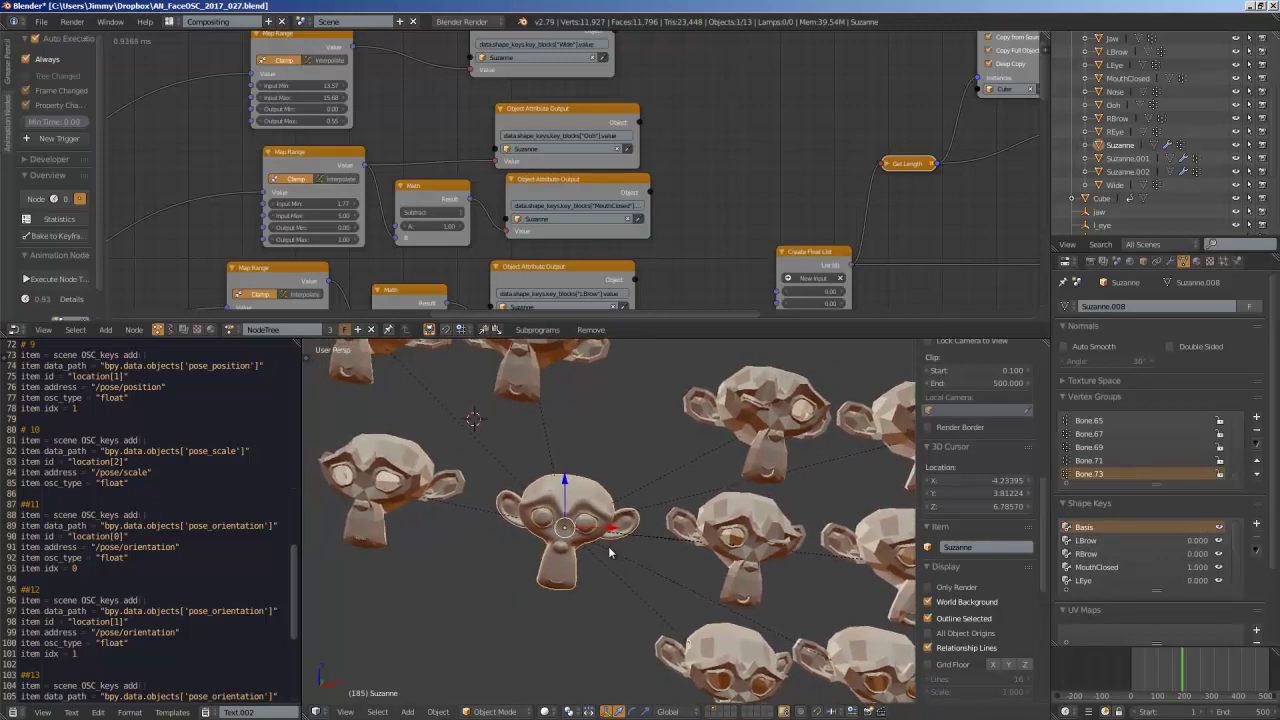
{"action": "scroll", "coordinate": [612, 530], "scroll_direction": "up", "scroll_amount": 1}
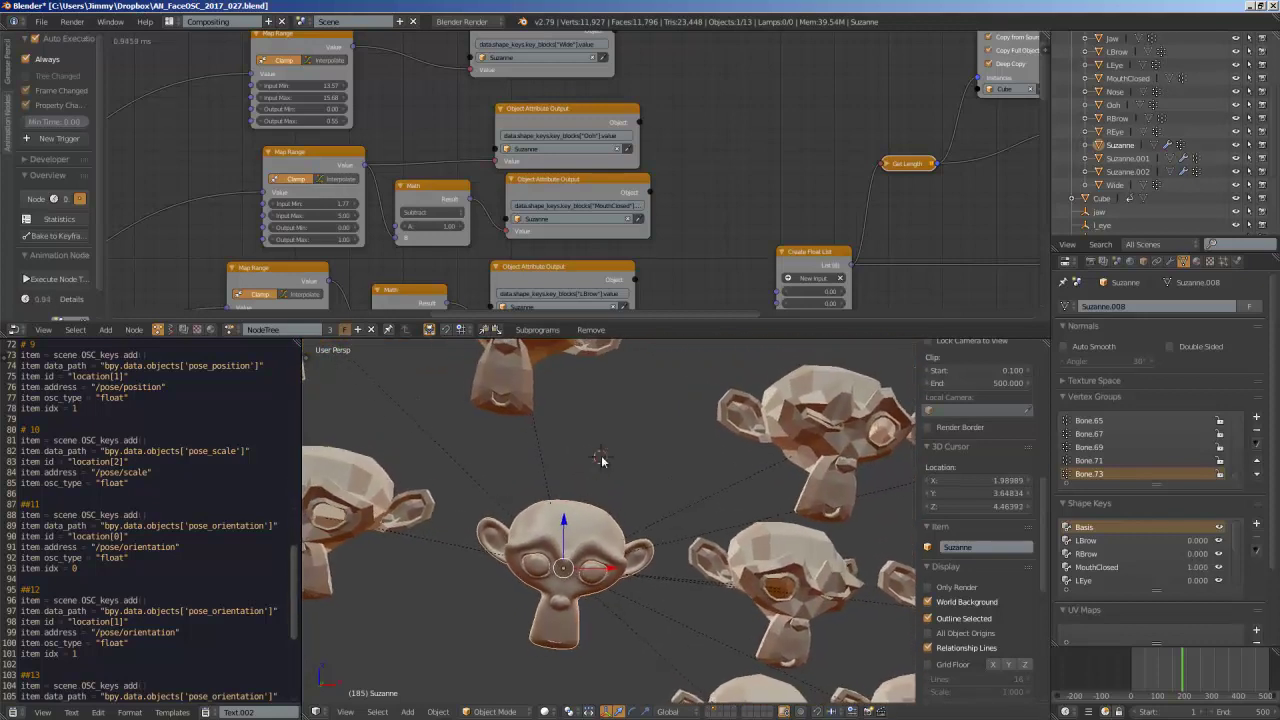
{"action": "key", "text": "ctrl+space"}
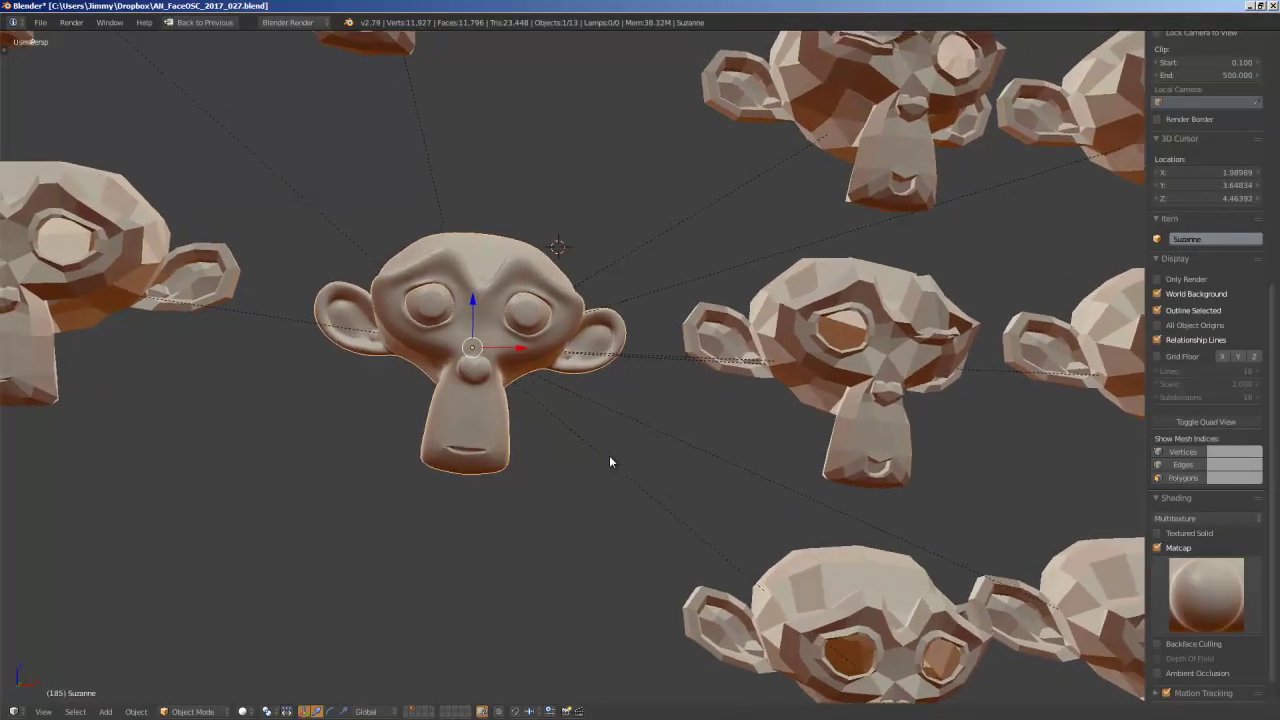